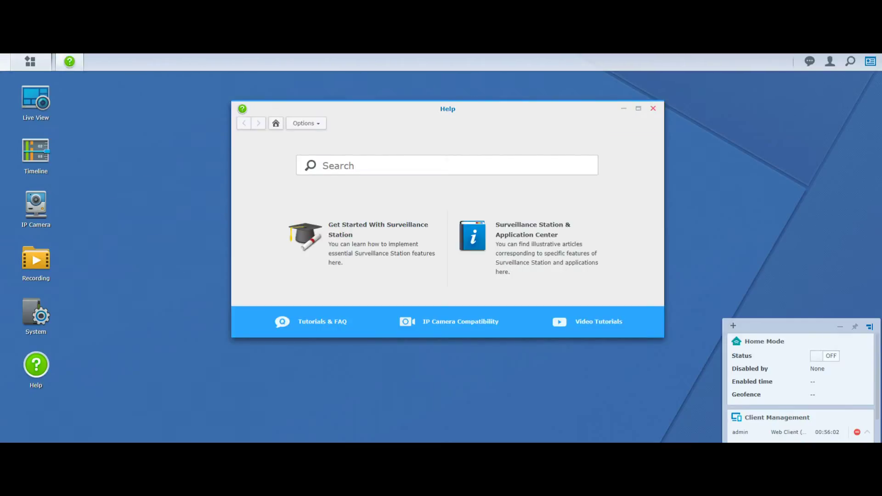
# Close the Help window and open Live View to see the camera feeds.
pyautogui.click(653, 108)
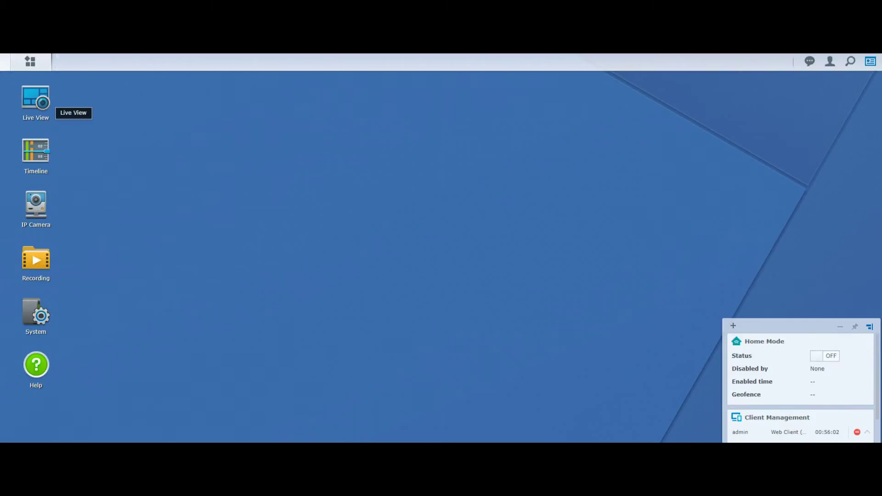
pyautogui.click(47, 103)
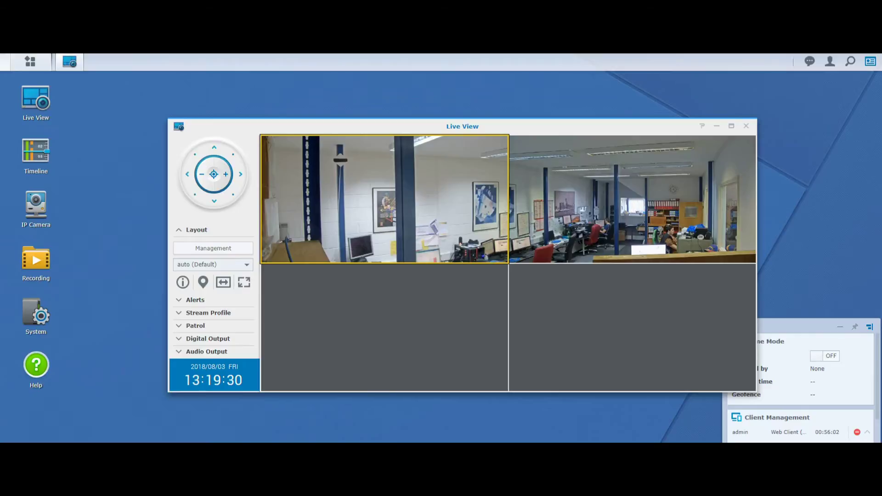
pyautogui.moveTo(384, 202)
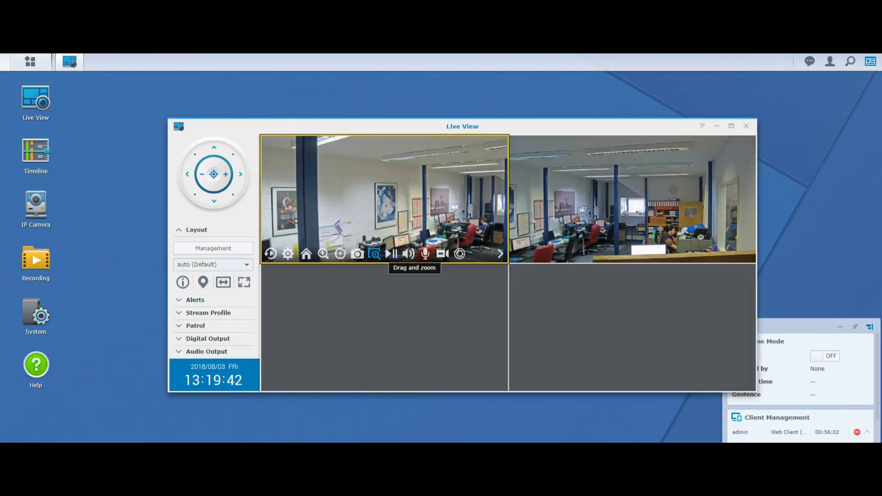
# Use Drag and zoom on the first camera's feed to inspect the desk area, shift the zoomed view, and reset the zoom.
pyautogui.click(374, 253)
pyautogui.moveTo(432, 214); pyautogui.dragTo(492, 246)
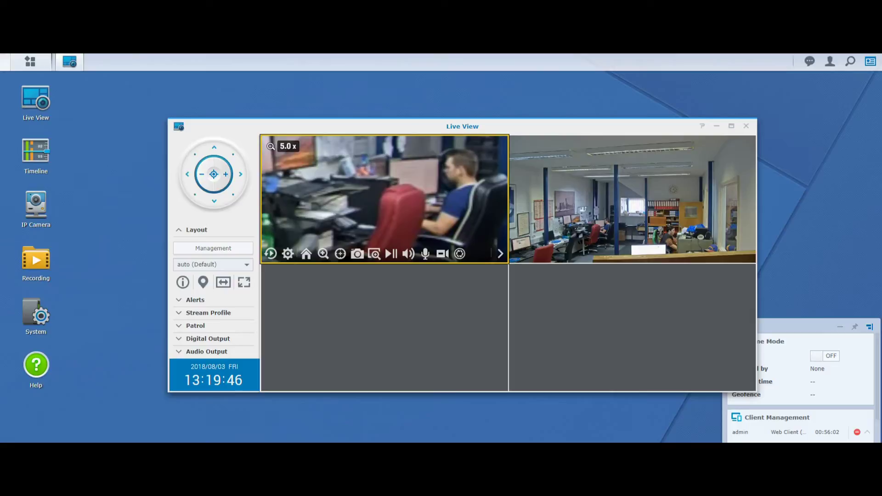
pyautogui.moveTo(413, 198); pyautogui.dragTo(372, 207)
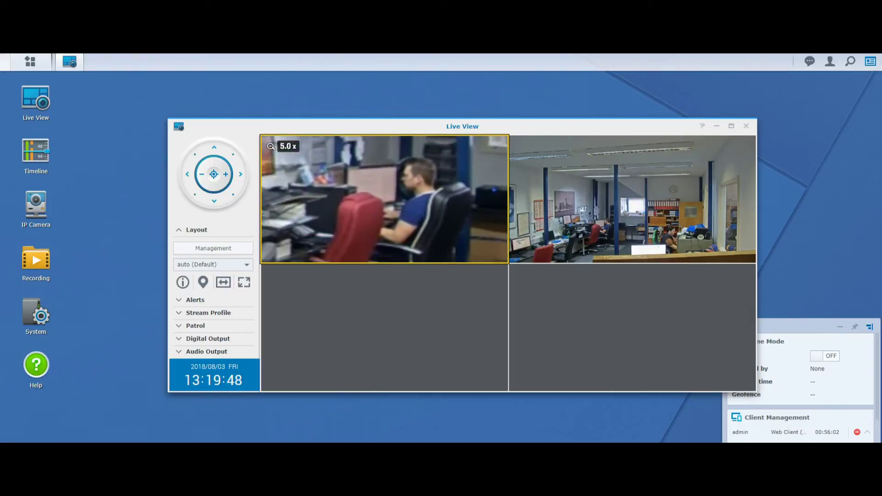
pyautogui.click(271, 146)
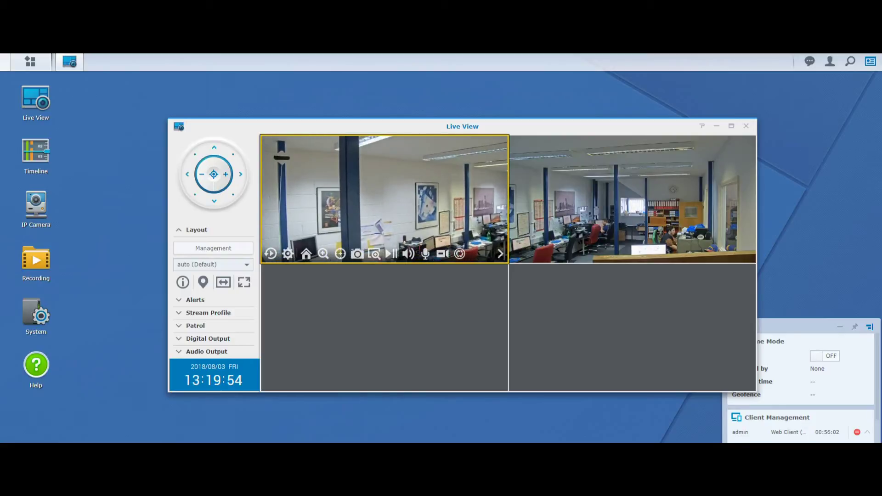
# Pan the second camera's feed toward the office's side wall and close Live View.
pyautogui.click(632, 199)
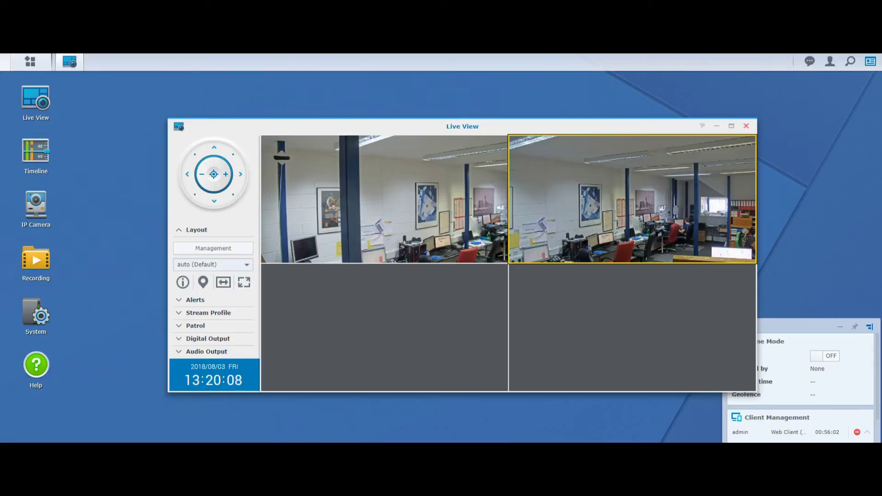
pyautogui.click(746, 126)
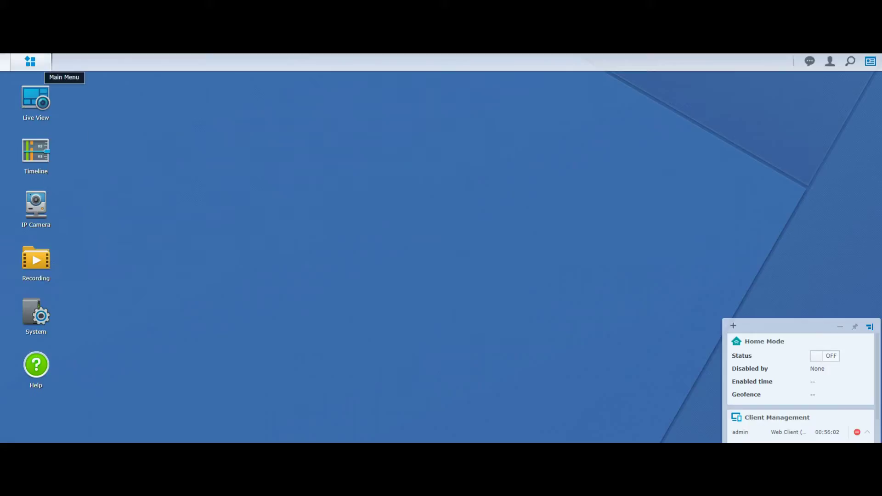
# Open Application Center and browse the list of all applications.
pyautogui.click(30, 61)
pyautogui.click(197, 248)
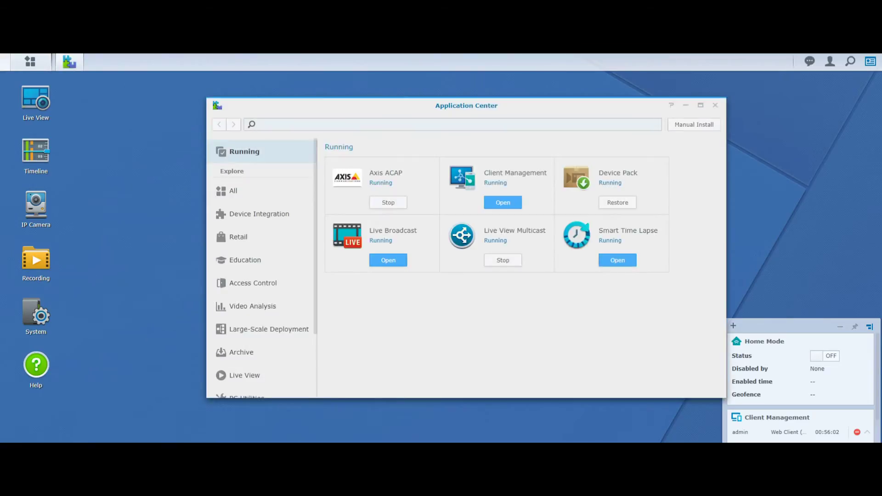
pyautogui.click(233, 191)
pyautogui.scroll(-10, 496, 294)
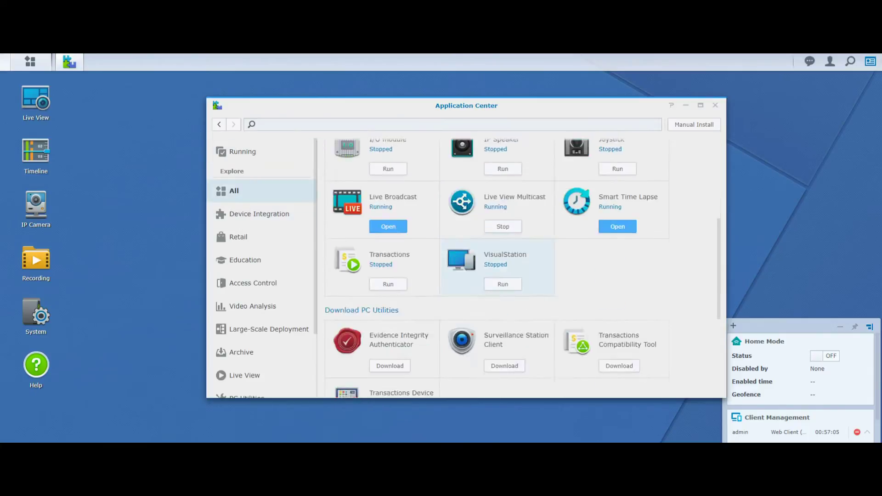
# View the download QR codes for the LiveCam mobile app and dismiss them.
pyautogui.scroll(-3, 405, 303)
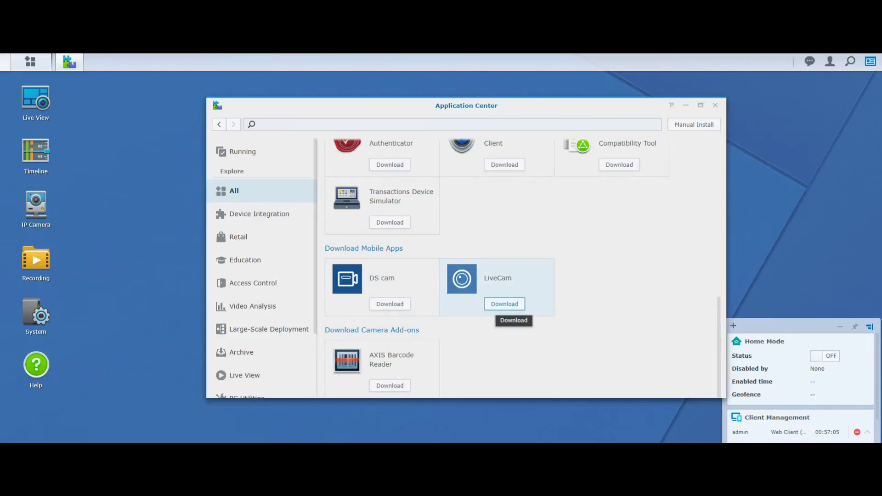
pyautogui.click(504, 303)
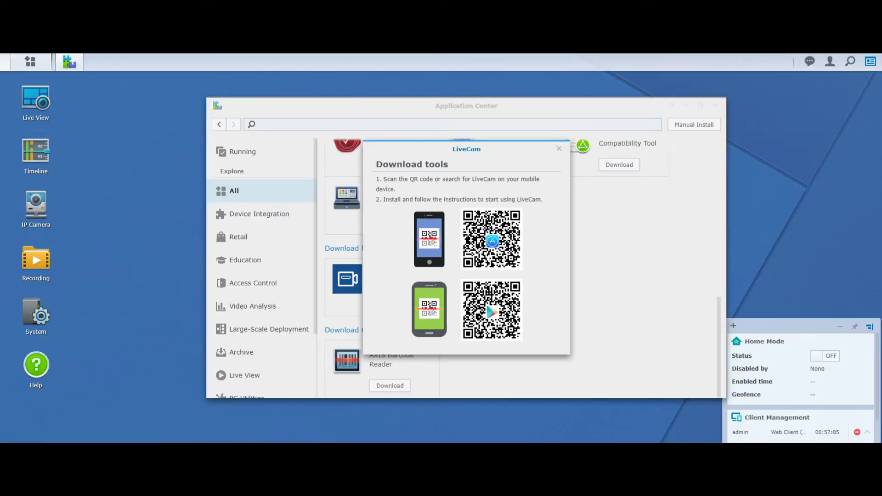
pyautogui.click(559, 149)
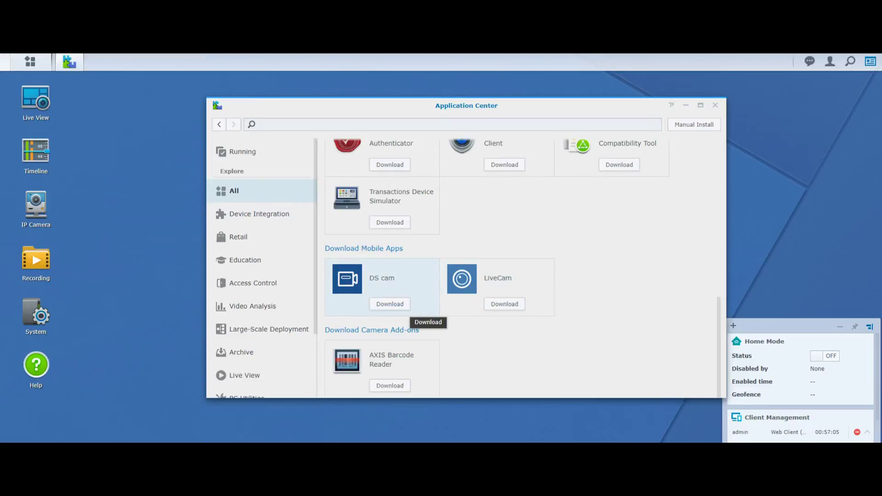
# Go to the Live Broadcast application's details in Application Center and open the application.
pyautogui.scroll(3, 404, 313)
pyautogui.scroll(2, 381, 285)
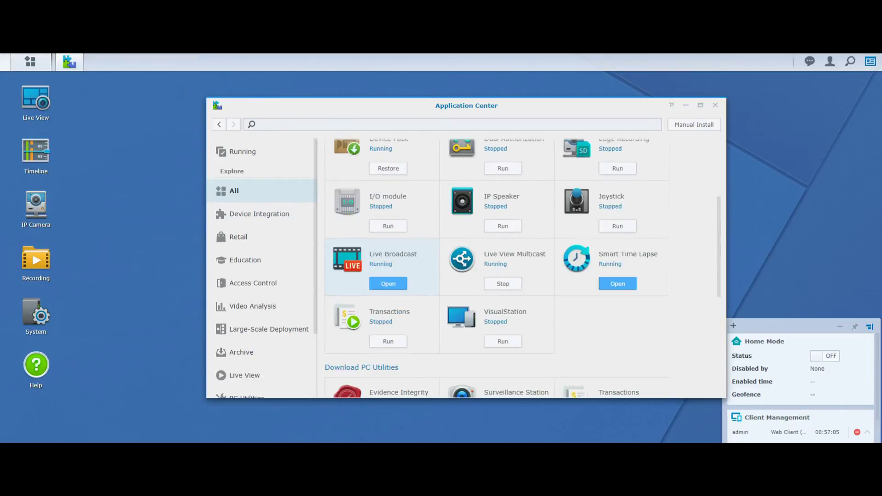
pyautogui.click(400, 293)
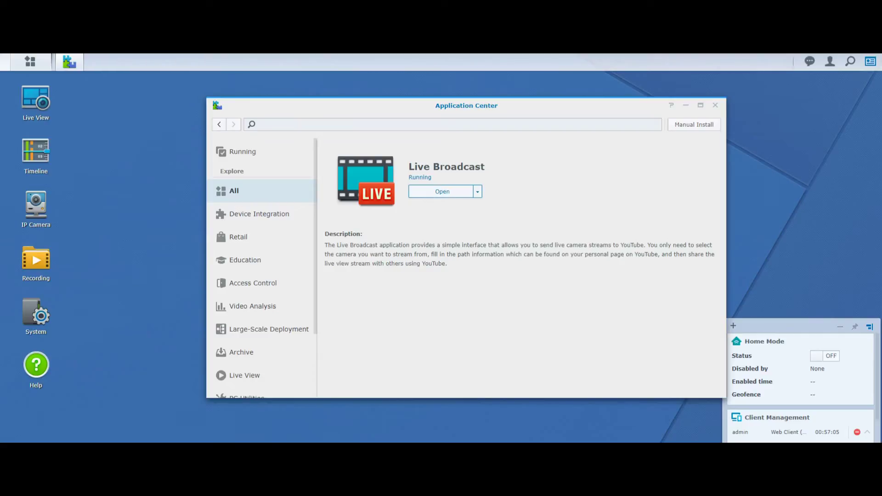
pyautogui.click(442, 191)
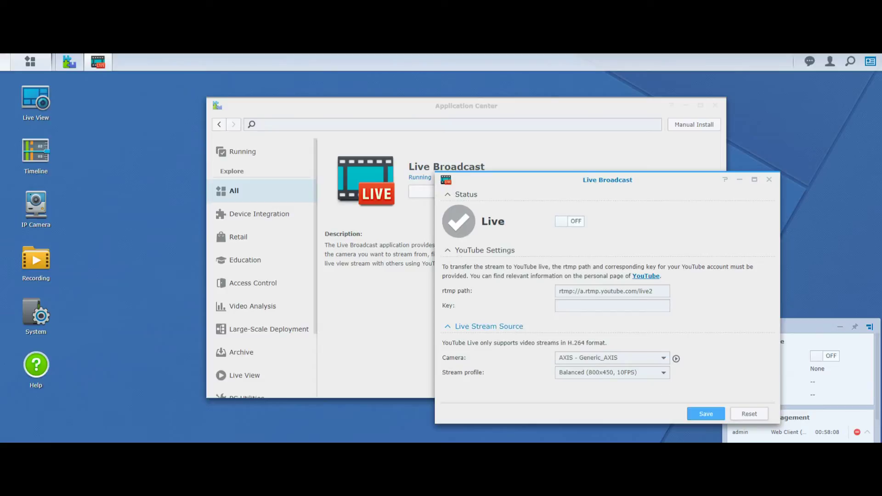
# Review the selectable cameras and the YouTube rtmp path in Live Broadcast, and close it without saving.
pyautogui.click(663, 358)
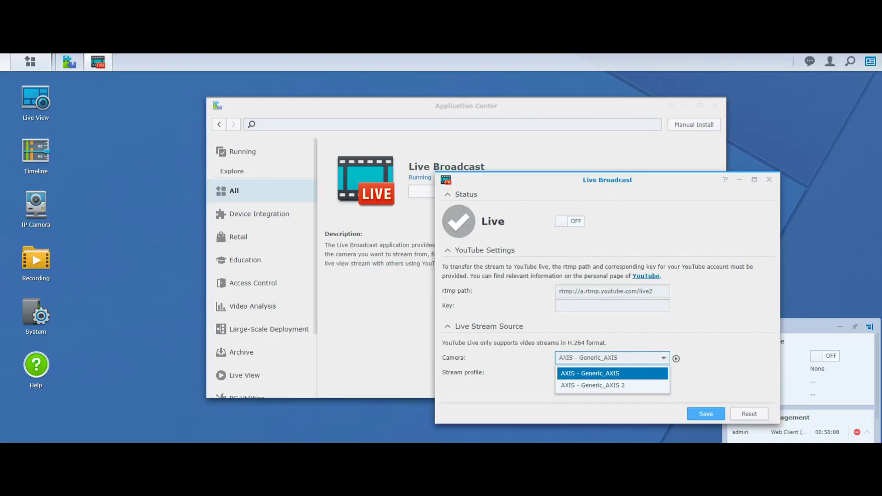
pyautogui.moveTo(559, 291); pyautogui.dragTo(653, 291)
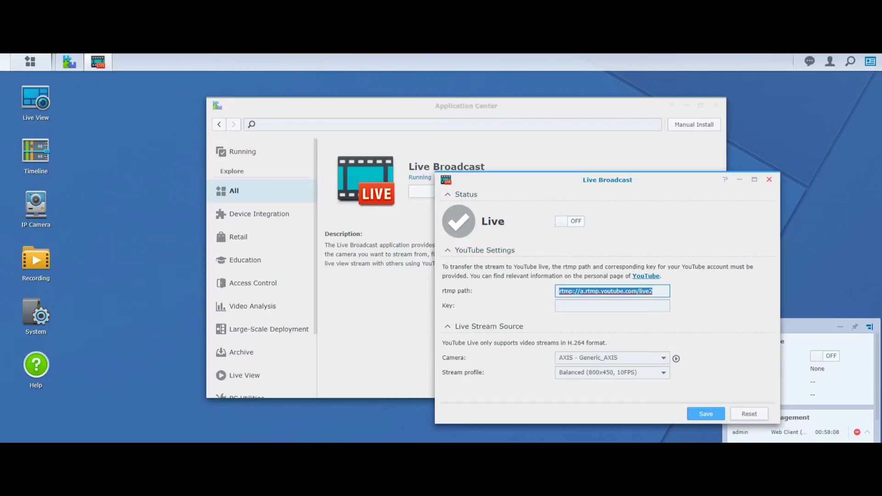
pyautogui.click(769, 180)
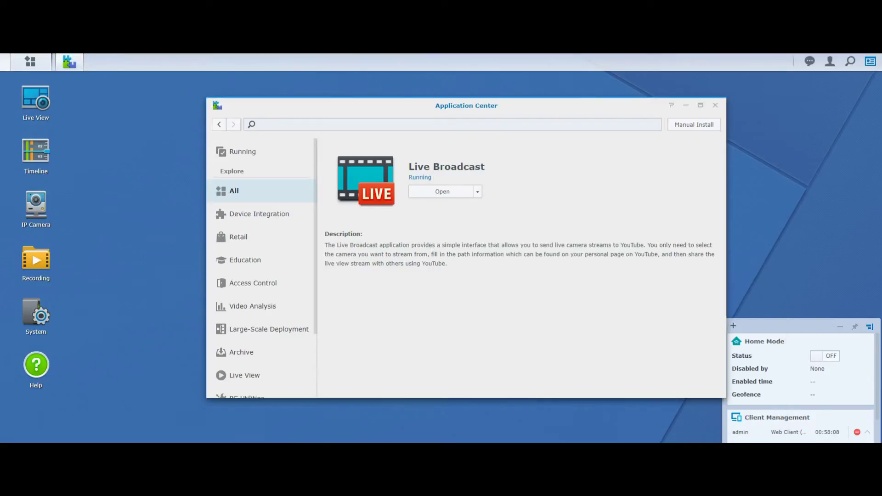
# Open Smart Time Lapse from the application list, look over its task and recording sections, and close it.
pyautogui.click(240, 185)
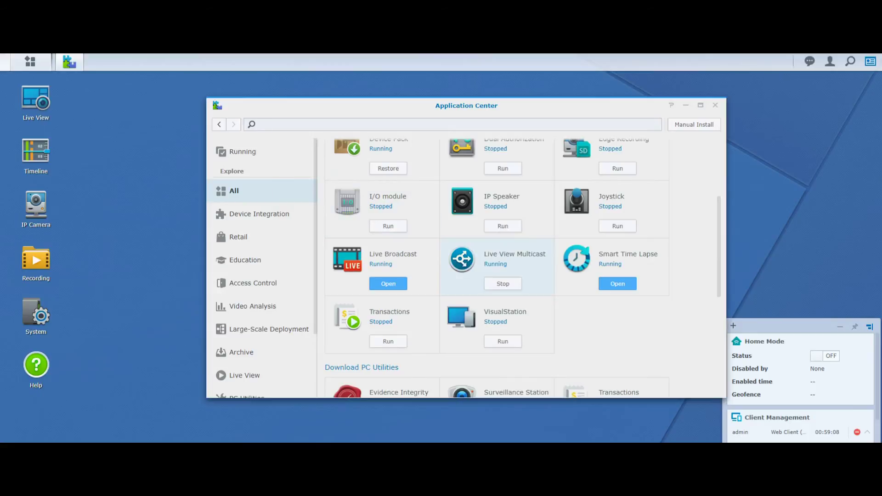
pyautogui.click(628, 254)
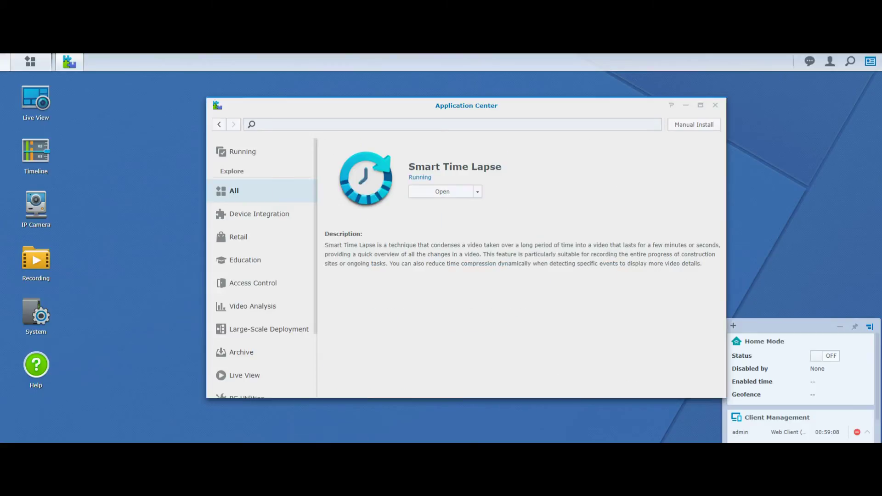
pyautogui.click(441, 191)
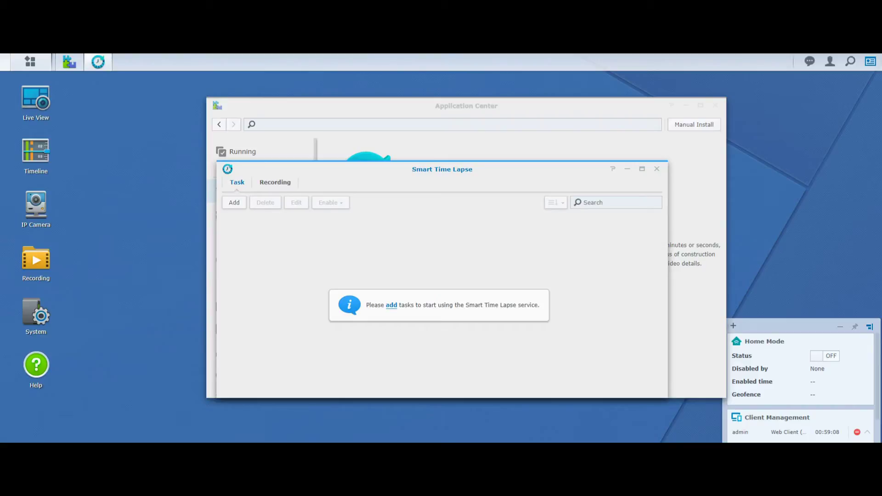
pyautogui.click(234, 203)
pyautogui.click(275, 183)
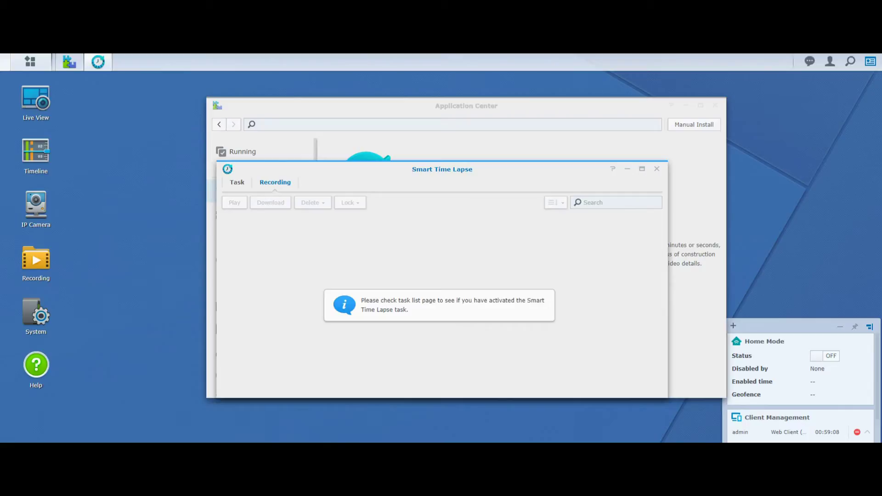
pyautogui.click(656, 169)
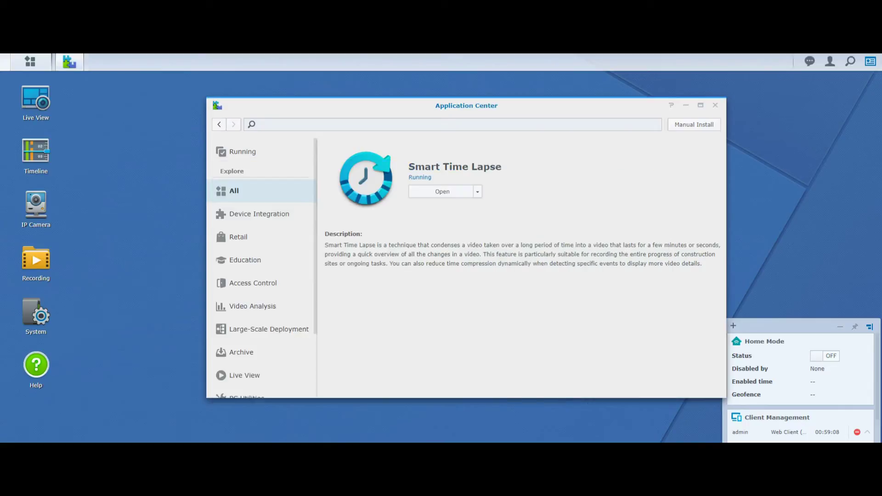
# Find Dual Authorization in the list of all applications, start it running, and open it.
pyautogui.click(242, 188)
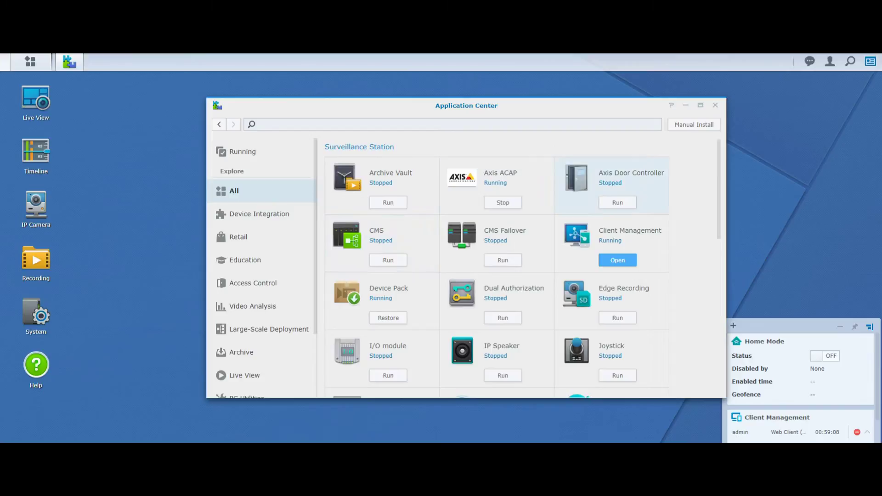
pyautogui.scroll(-1, 505, 294)
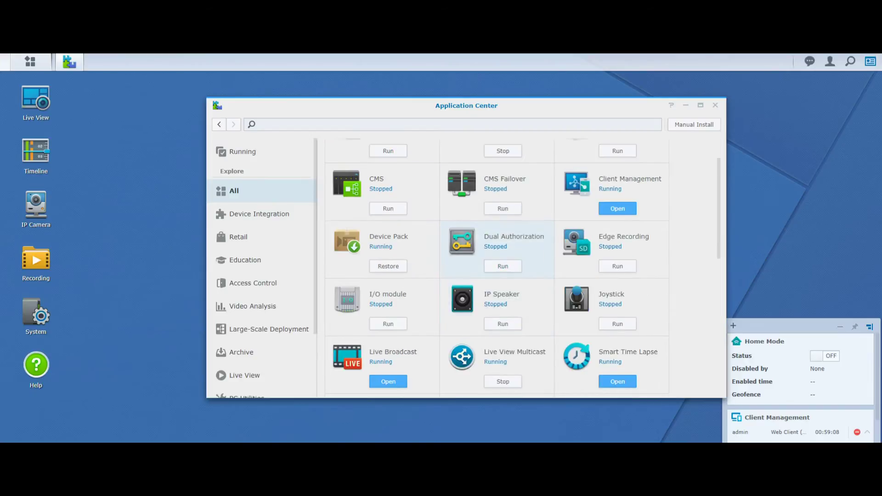
pyautogui.click(509, 257)
pyautogui.click(445, 191)
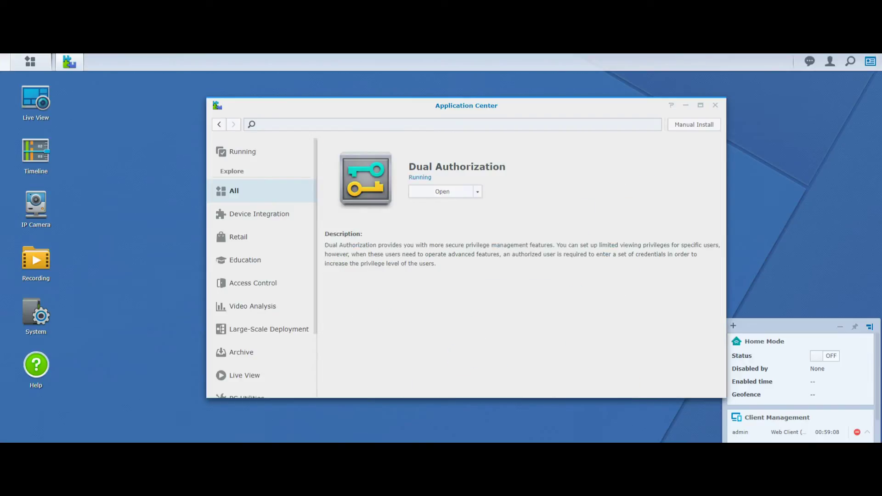
pyautogui.click(442, 191)
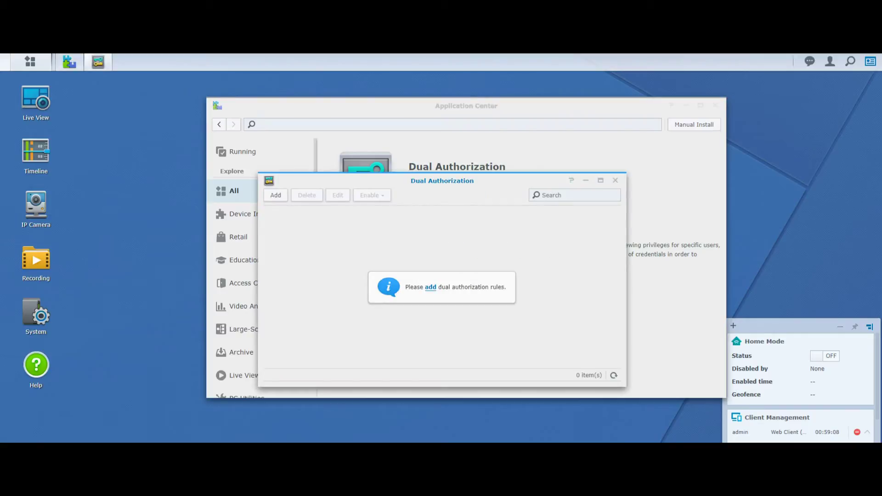
# Examine the privilege profile options in the Add Dual Authorization Rule Wizard, cancel the rule, and close Dual Authorization.
pyautogui.click(276, 195)
pyautogui.click(410, 226)
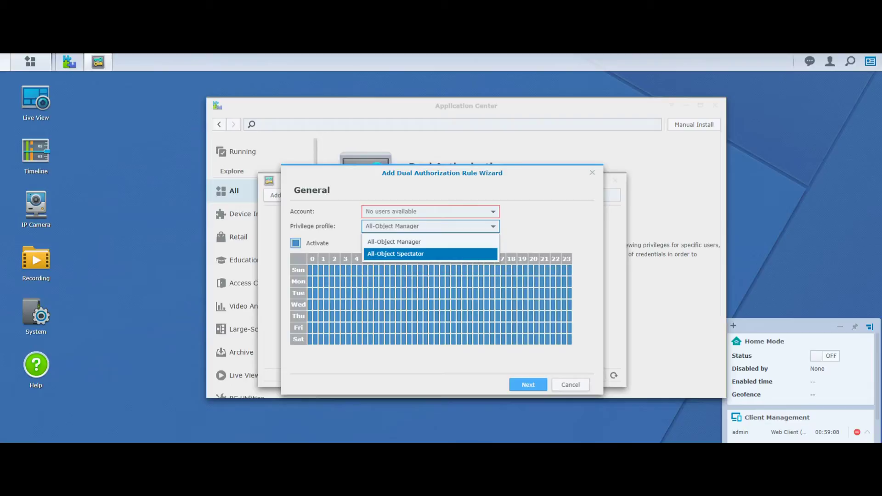
pyautogui.press('Escape')
pyautogui.moveTo(485, 215)
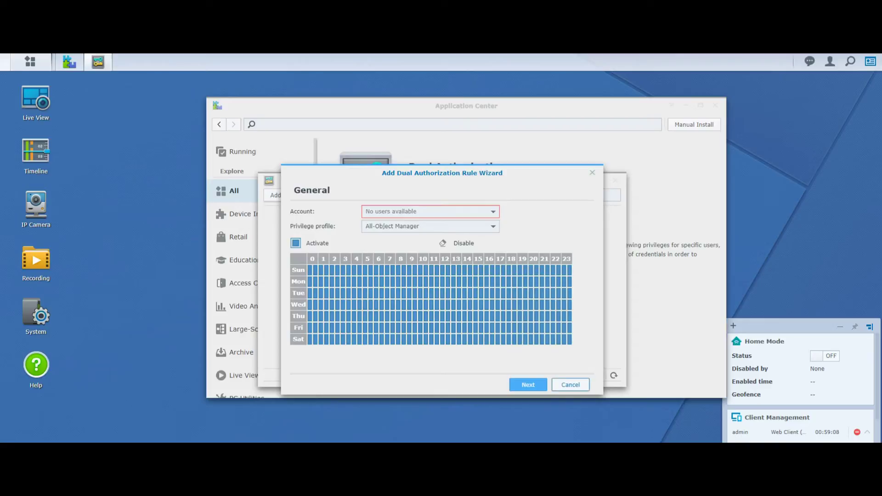
pyautogui.click(571, 384)
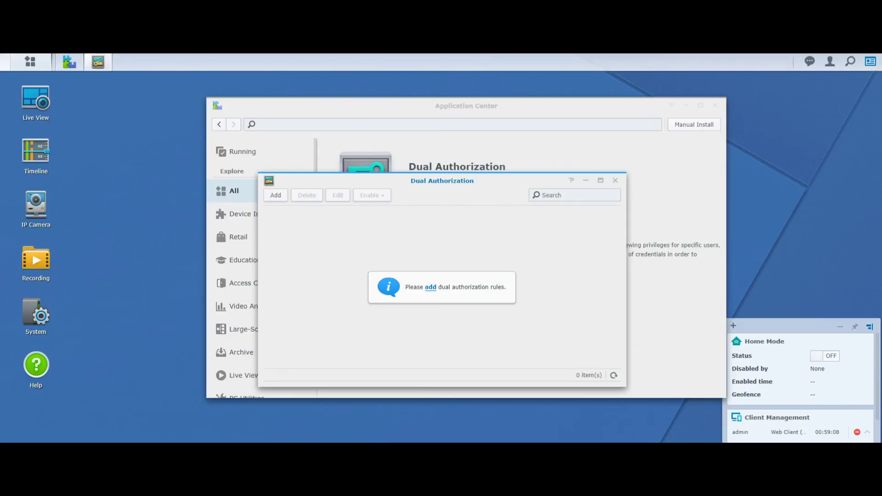
pyautogui.click(615, 181)
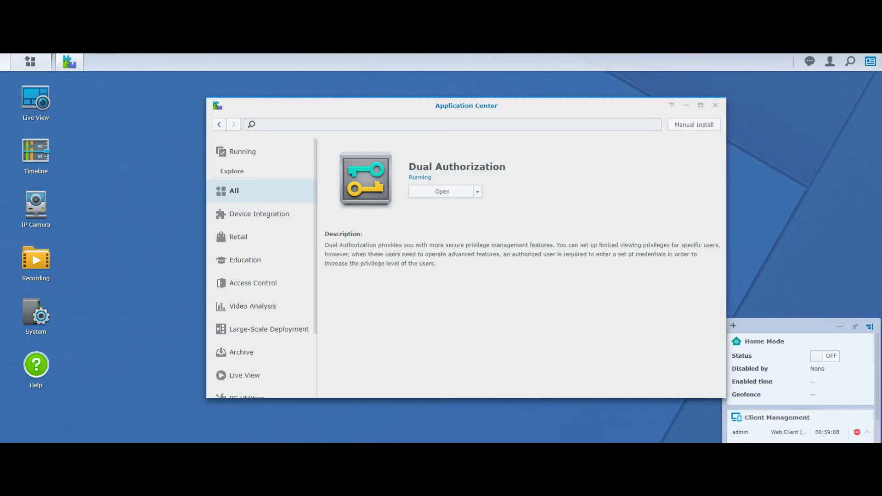
# Review the IP Speaker application's details, start it running, and return to the list of all applications.
pyautogui.click(271, 189)
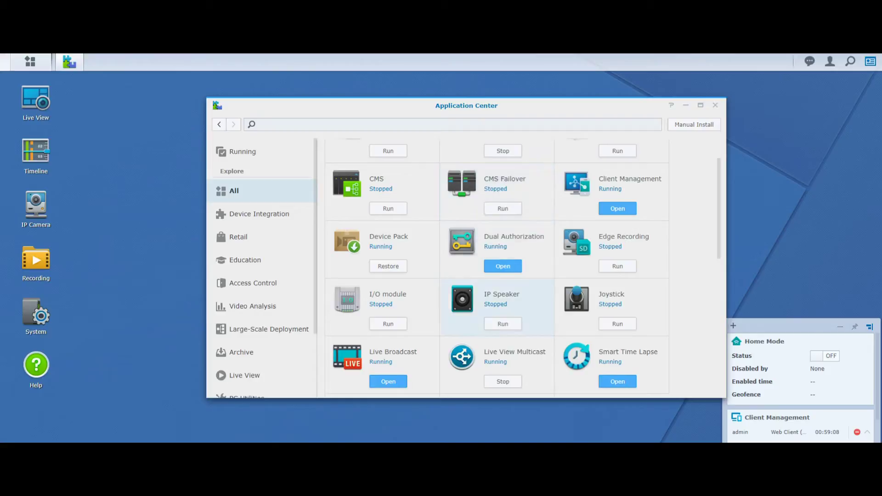
pyautogui.click(515, 296)
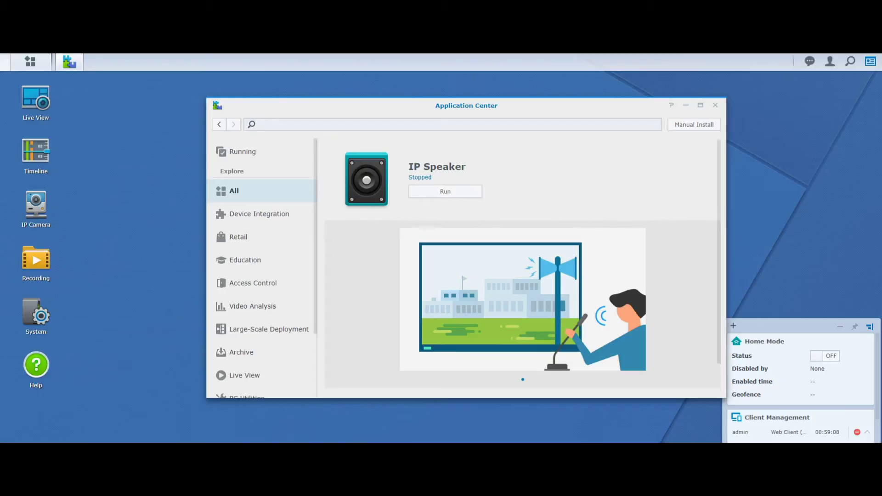
pyautogui.scroll(-1, 522, 268)
pyautogui.scroll(1, 522, 267)
pyautogui.click(445, 191)
pyautogui.click(232, 191)
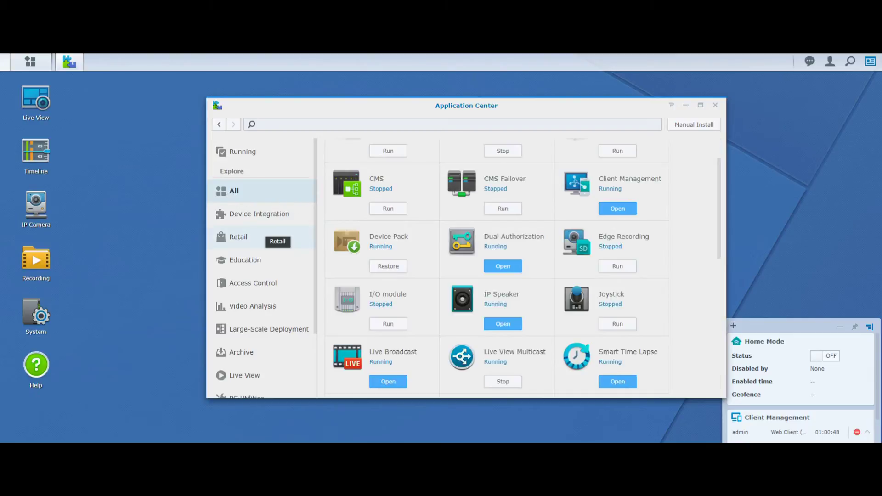
# Browse all applications down to the PC utilities, view the Surveillance Station Client download options, and dismiss them.
pyautogui.scroll(1, 409, 294)
pyautogui.scroll(-1, 409, 294)
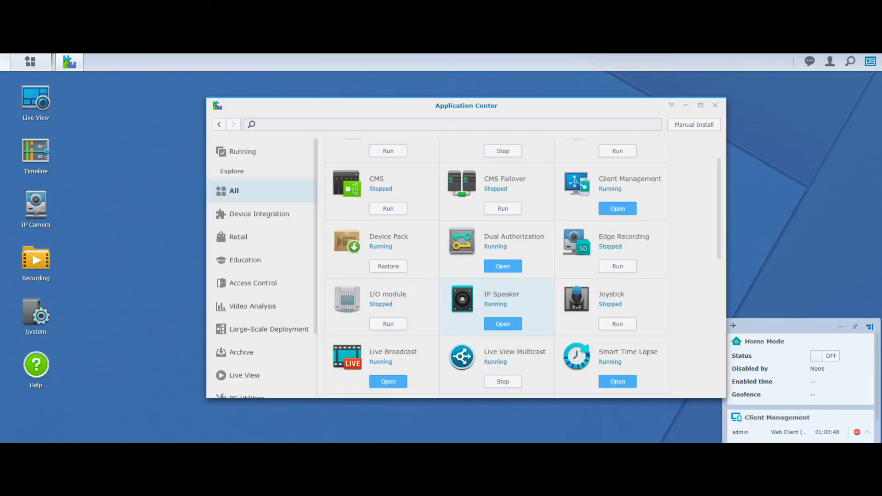
pyautogui.scroll(-2, 496, 312)
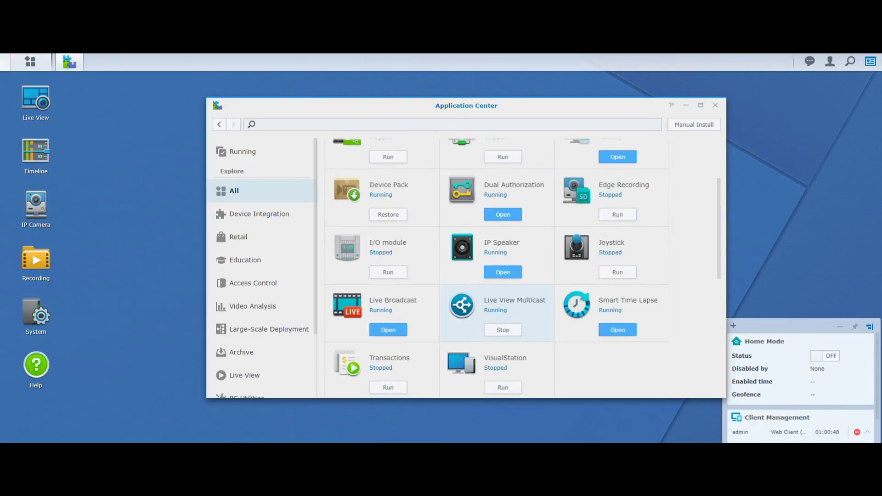
pyautogui.scroll(2, 496, 313)
pyautogui.scroll(2, 496, 243)
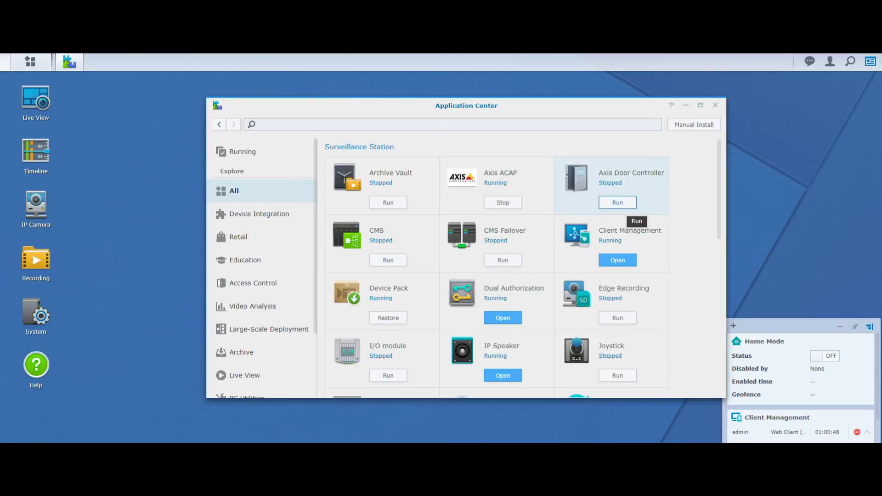
pyautogui.scroll(-5, 496, 202)
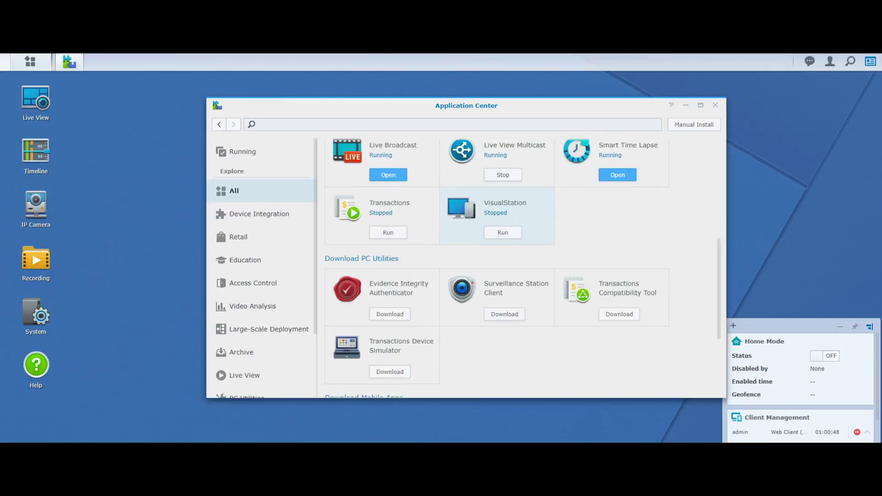
pyautogui.scroll(-1, 496, 191)
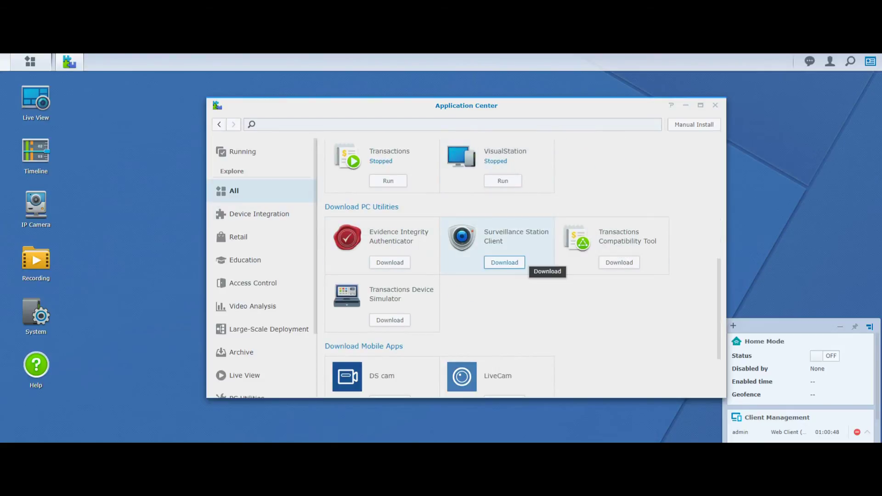
pyautogui.click(515, 262)
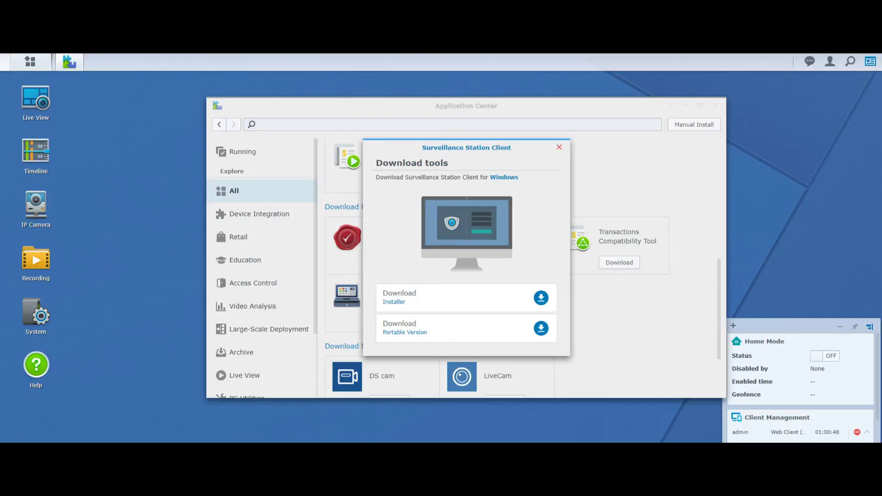
pyautogui.click(558, 147)
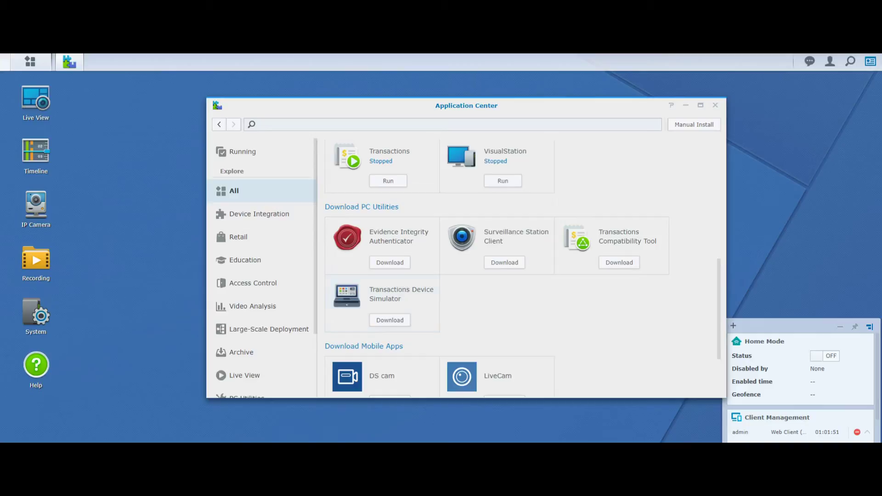
# Return to the start of the application list, close Application Center, and open Live View.
pyautogui.scroll(5, 386, 244)
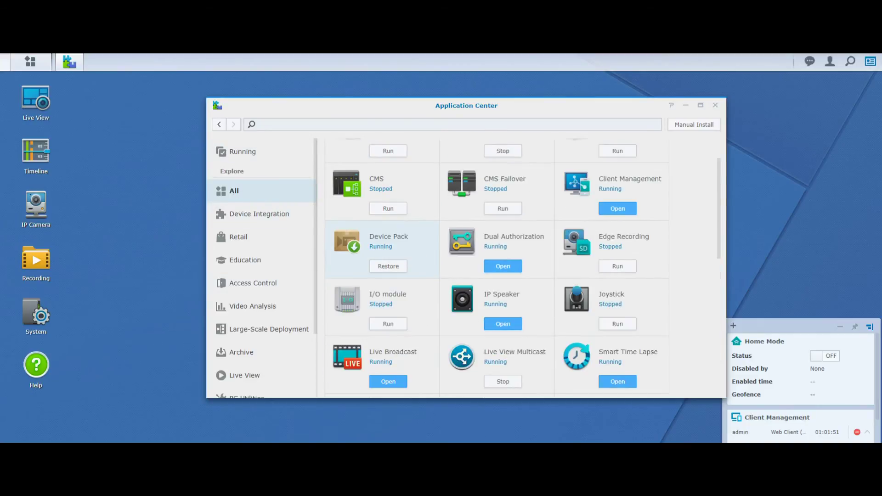
pyautogui.scroll(1, 386, 243)
pyautogui.click(715, 105)
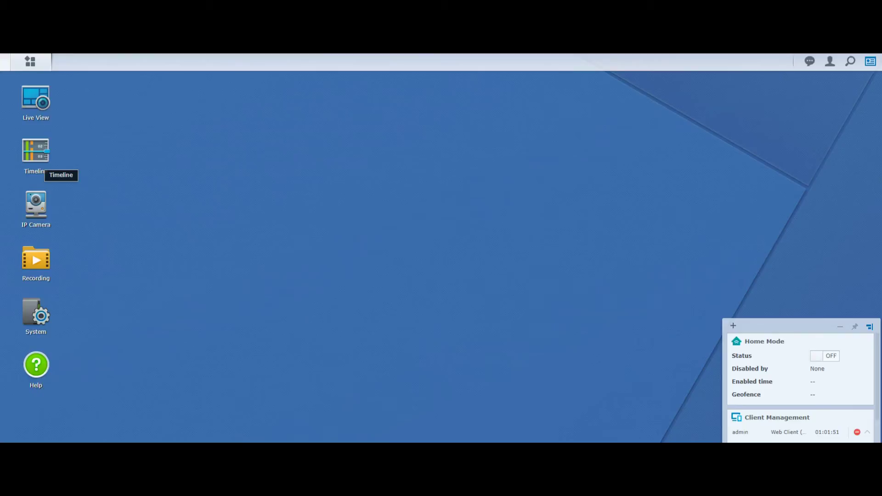
pyautogui.click(36, 100)
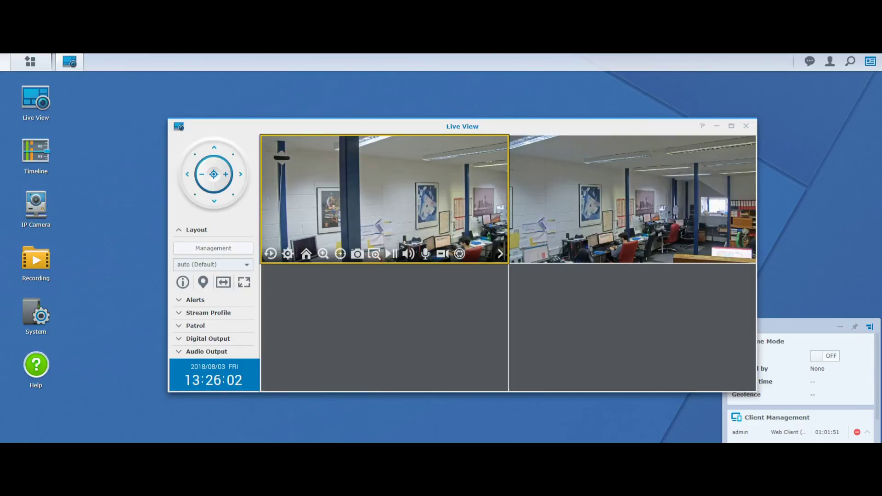
# Open Timeline, move the playback position to about 13:15, and fast-forward the recordings at x32 speed.
pyautogui.click(41, 159)
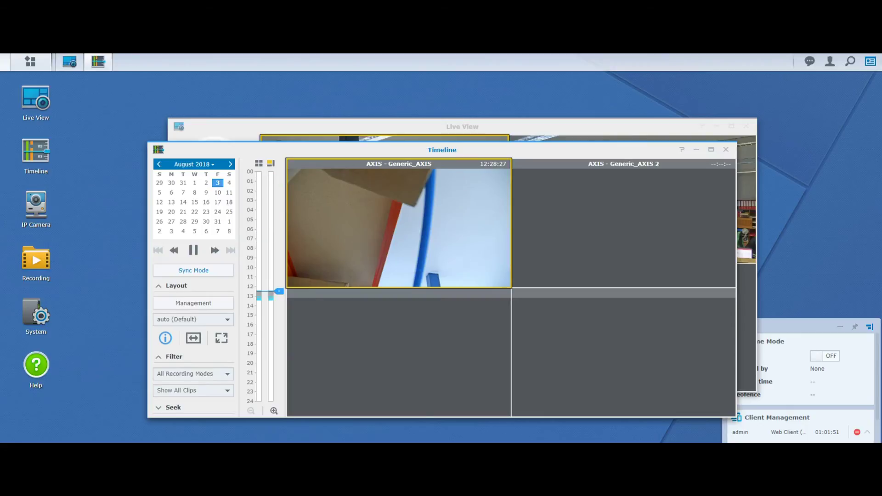
pyautogui.moveTo(279, 292); pyautogui.dragTo(279, 299)
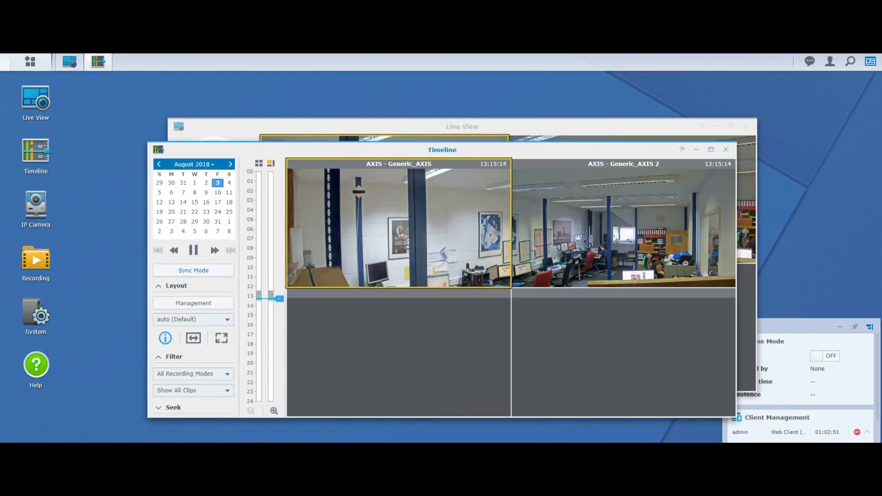
pyautogui.click(215, 250)
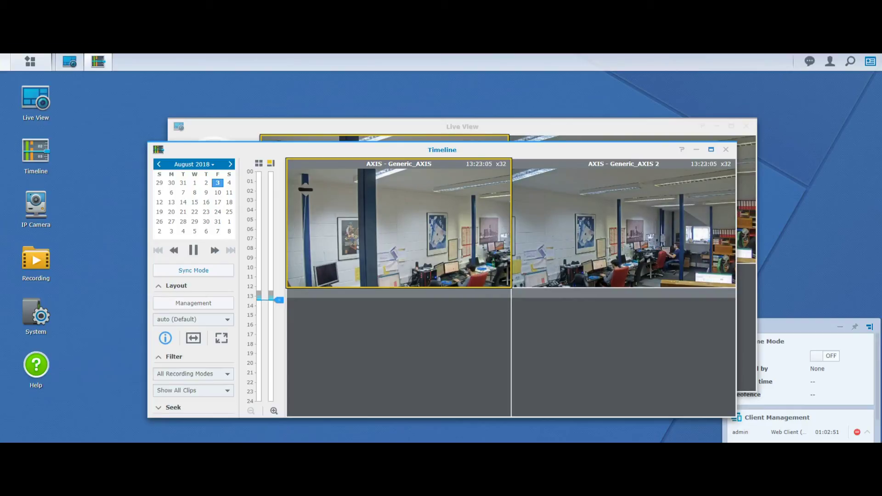
pyautogui.moveTo(398, 229)
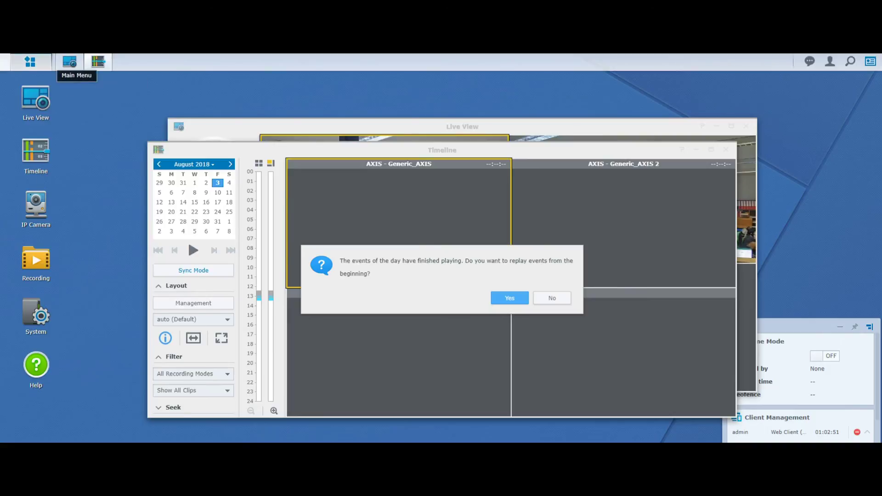
# Open Application Center, list all applications, and start Archive Vault running.
pyautogui.click(43, 62)
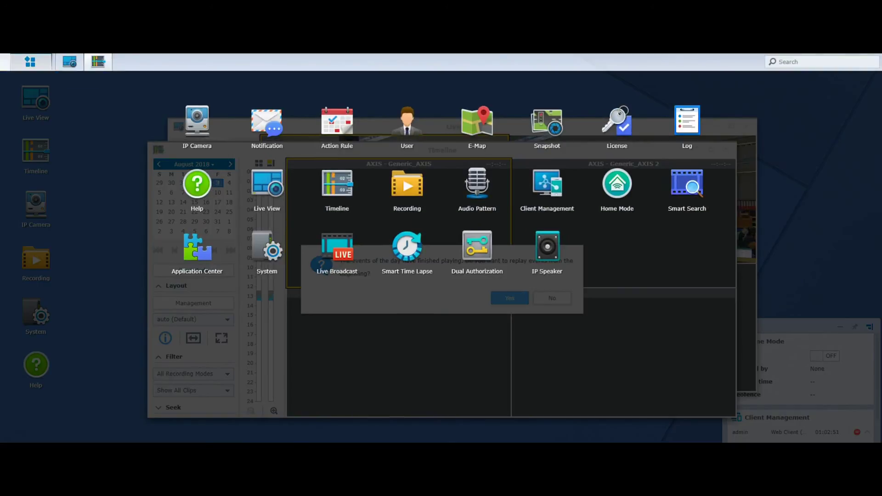
pyautogui.click(40, 61)
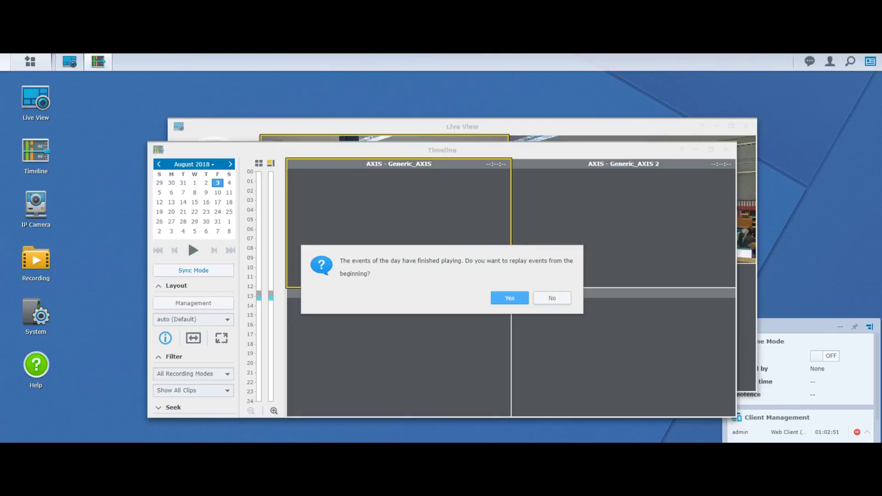
pyautogui.click(43, 62)
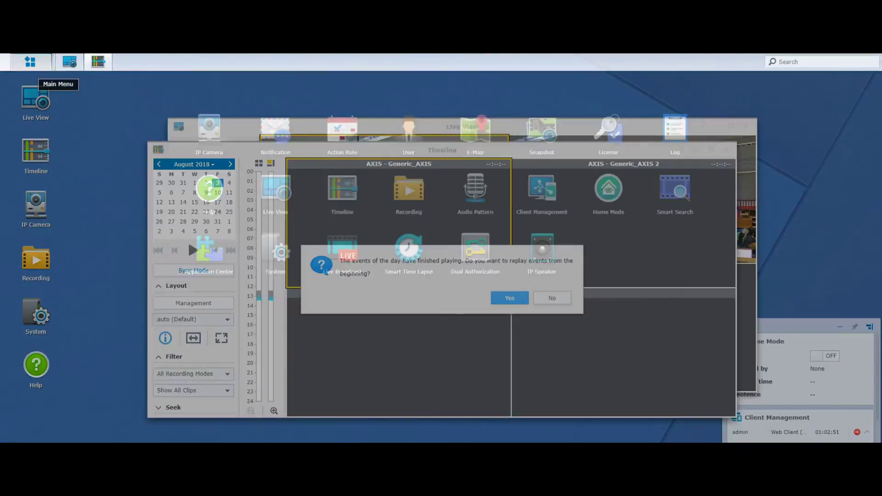
pyautogui.click(197, 250)
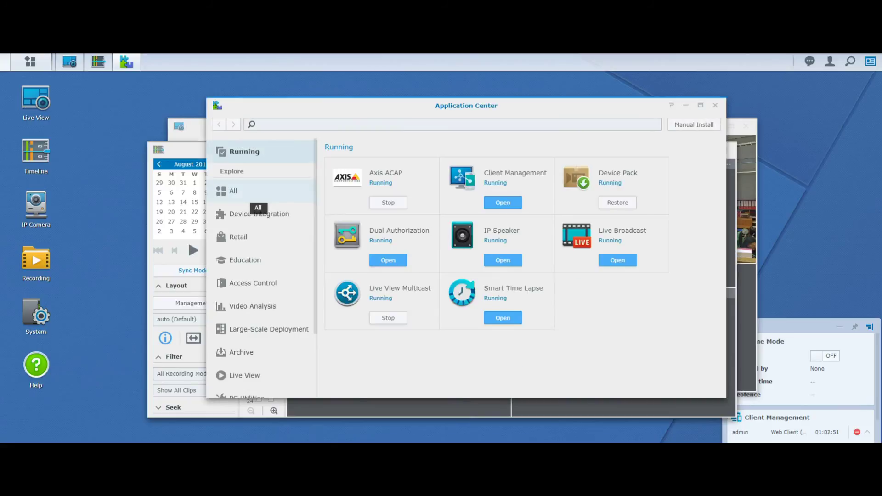
pyautogui.click(234, 191)
pyautogui.click(396, 203)
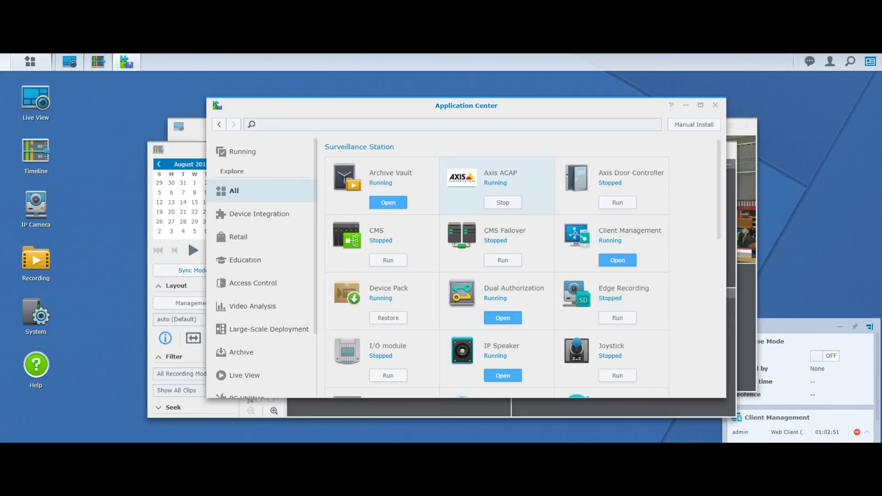
# Review the Axis ACAP description, and close Application Center and Timeline, accepting the replay of the day's events.
pyautogui.click(497, 176)
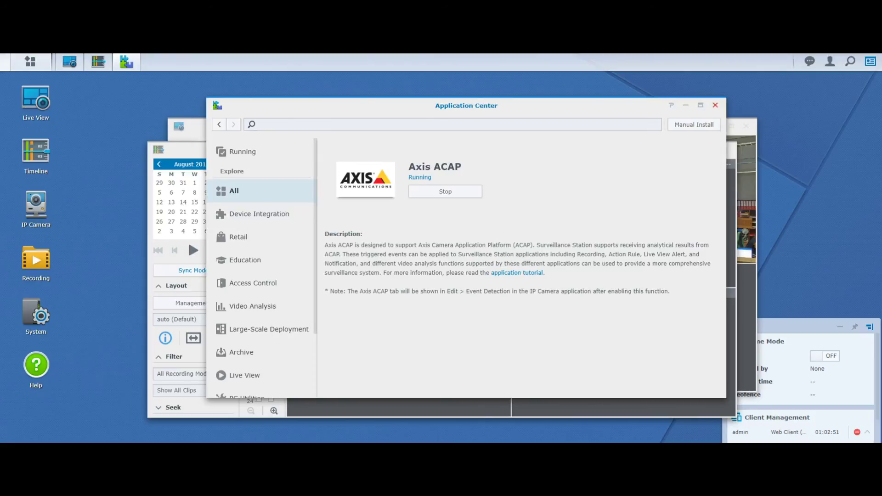
pyautogui.click(715, 105)
pyautogui.click(509, 298)
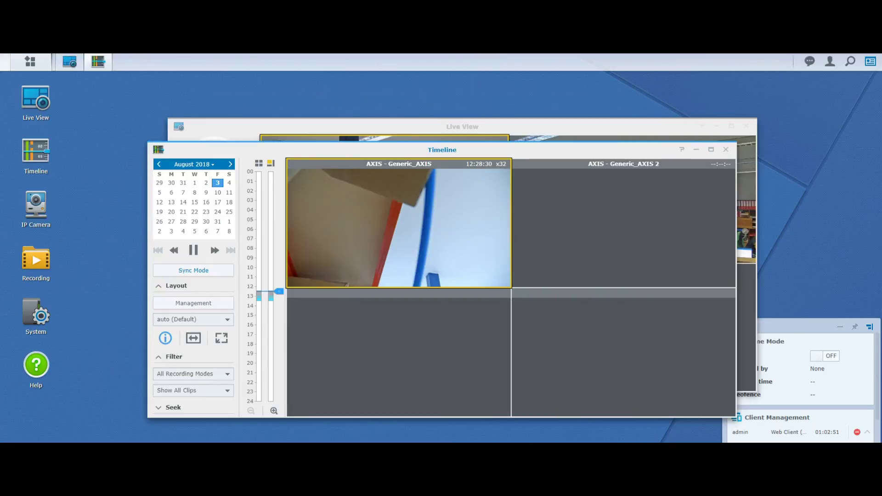
pyautogui.click(726, 149)
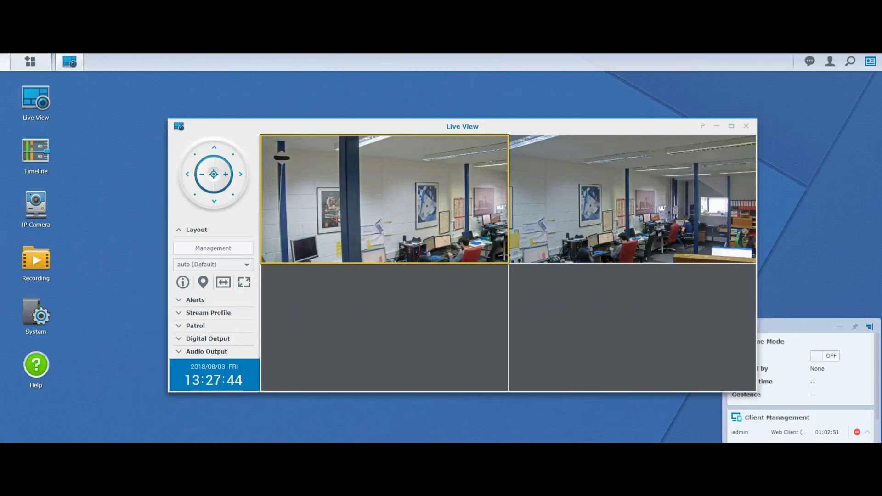
# Reopen Application Center and open Archive Vault from the running applications.
pyautogui.click(30, 61)
pyautogui.click(197, 248)
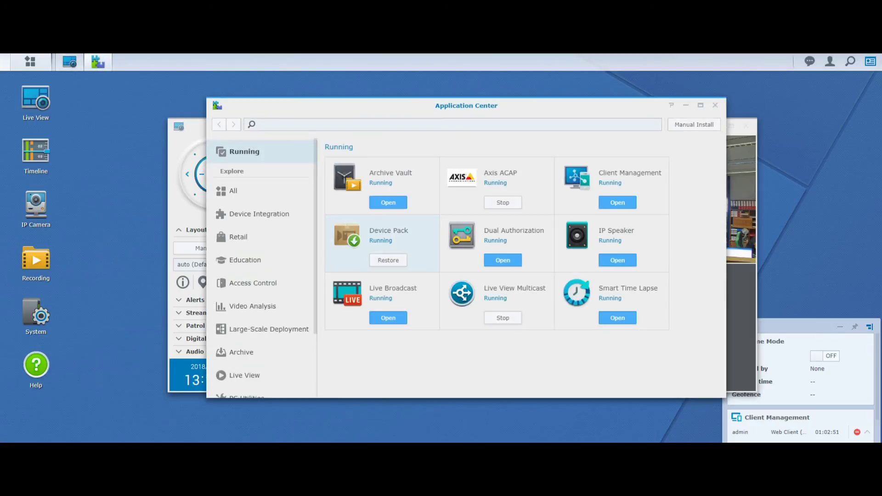
pyautogui.click(395, 203)
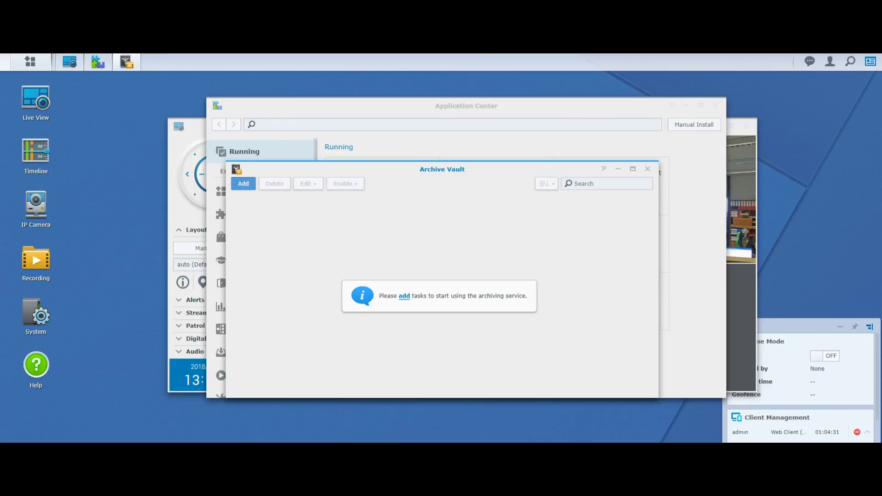
# Examine the task type options in the Add Archiving Task Wizard, cancel the task, and close Archive Vault.
pyautogui.click(243, 183)
pyautogui.click(388, 234)
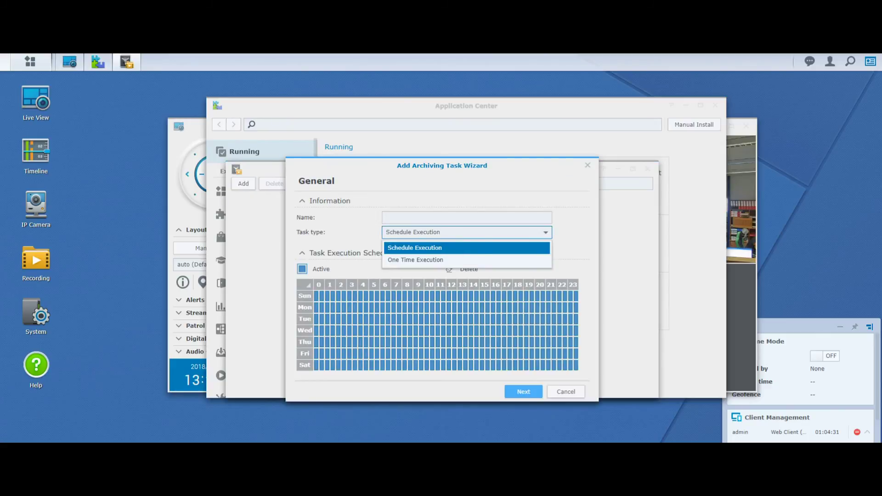
pyautogui.click(414, 231)
pyautogui.click(414, 232)
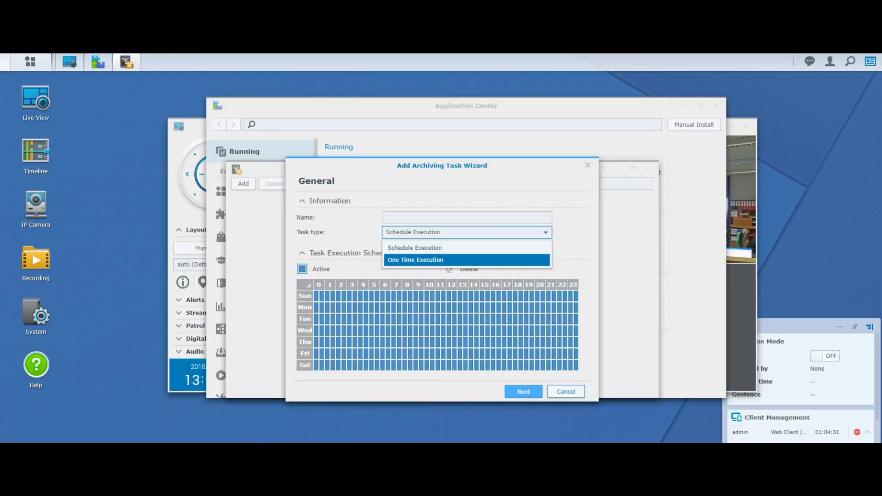
pyautogui.click(565, 392)
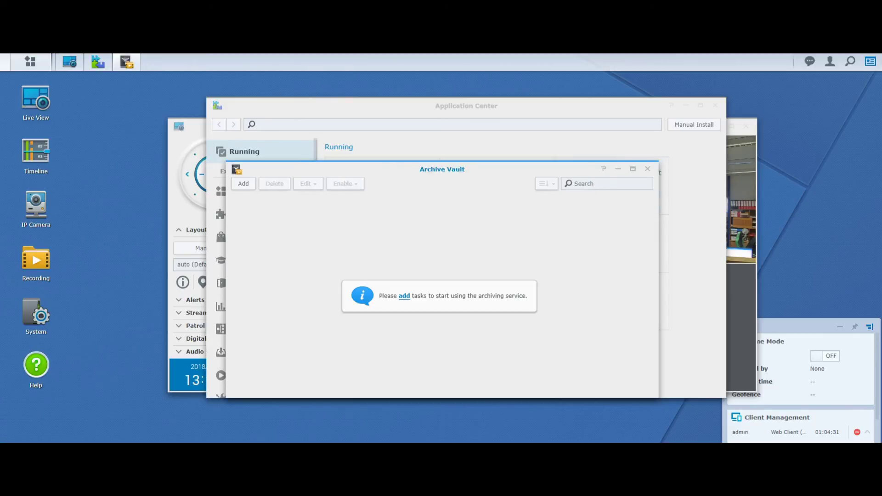
pyautogui.click(647, 169)
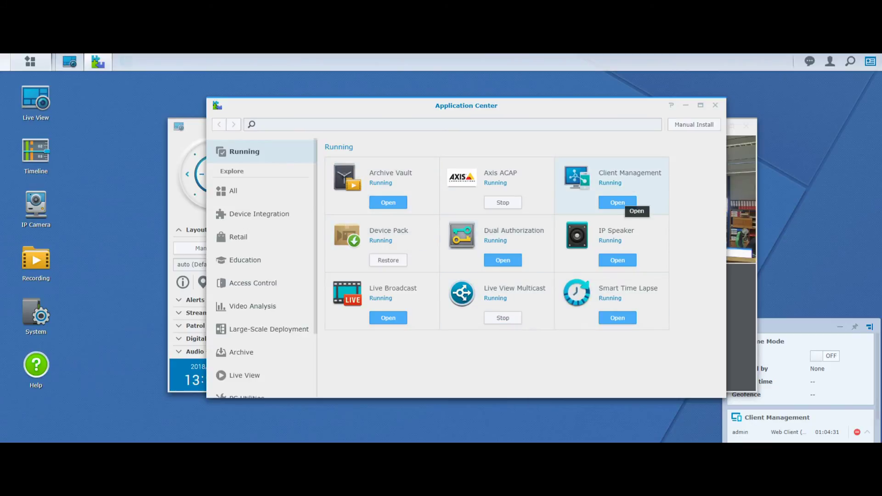
# Open Client Management, review its advanced connection-blocking options, and return to the connected clients.
pyautogui.click(617, 202)
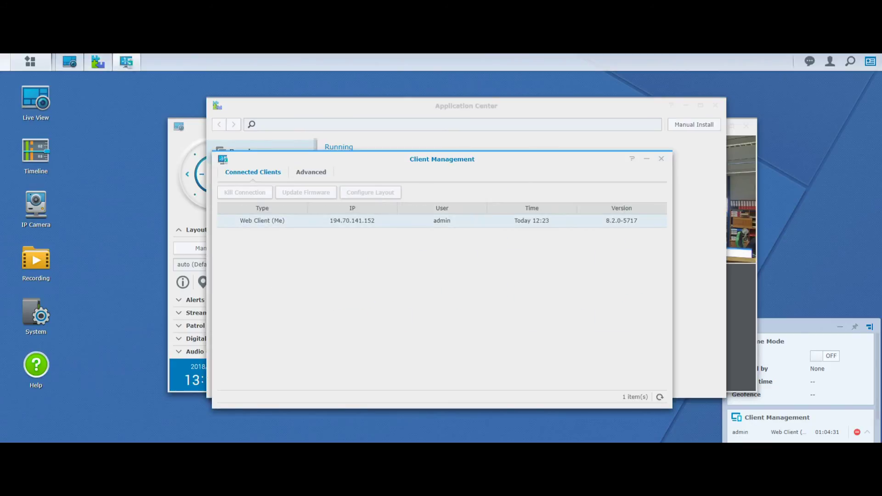
pyautogui.click(311, 173)
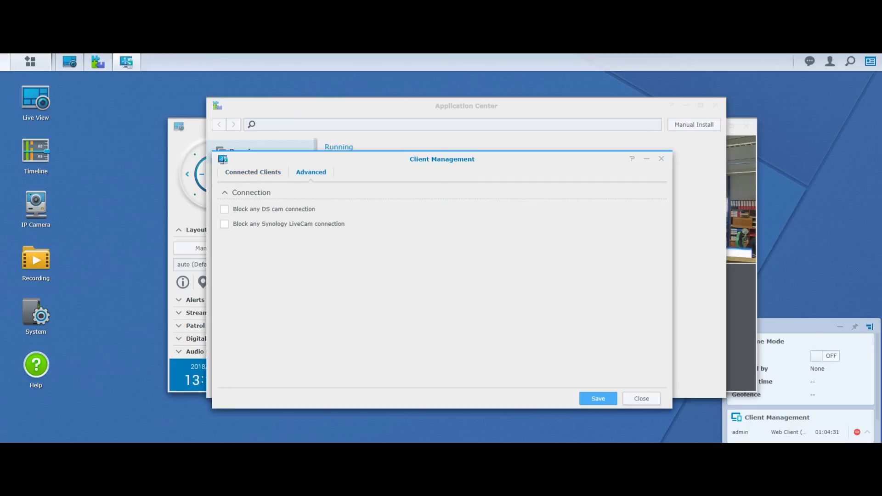
pyautogui.click(253, 172)
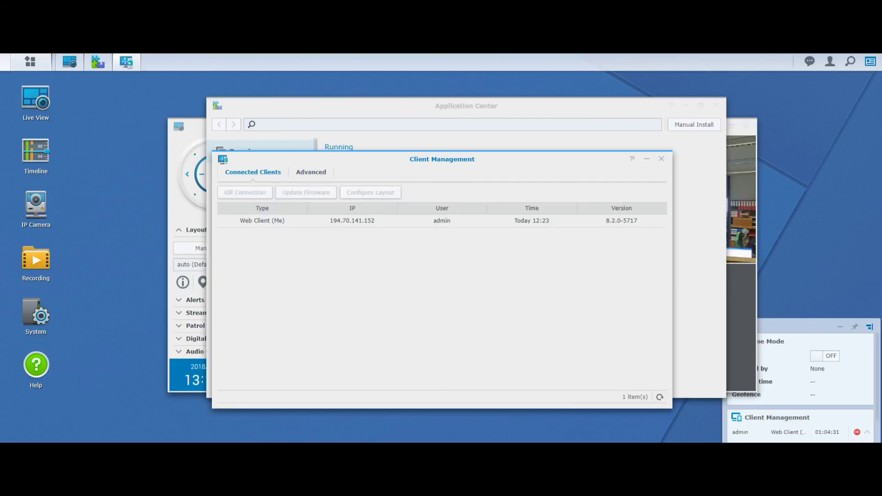
# Examine the Expand Alert Panel options in the web client's layout configuration, close it without saving, and close Client Management.
pyautogui.click(262, 221)
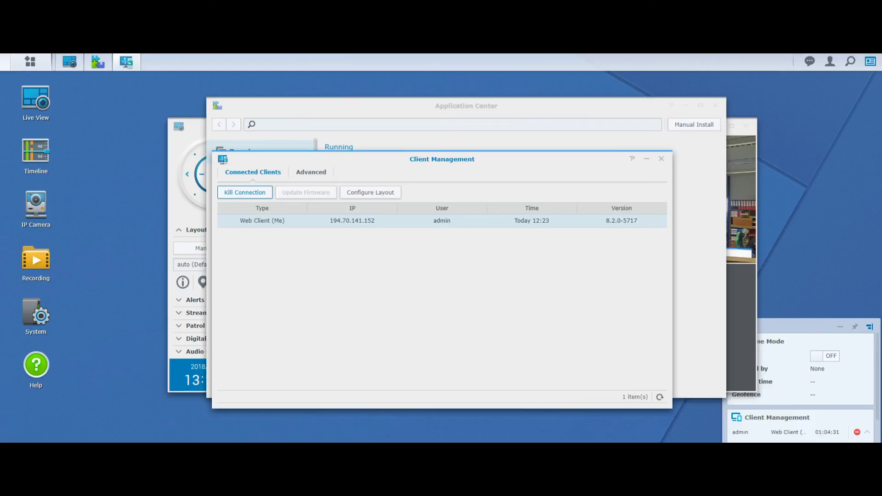
pyautogui.click(370, 192)
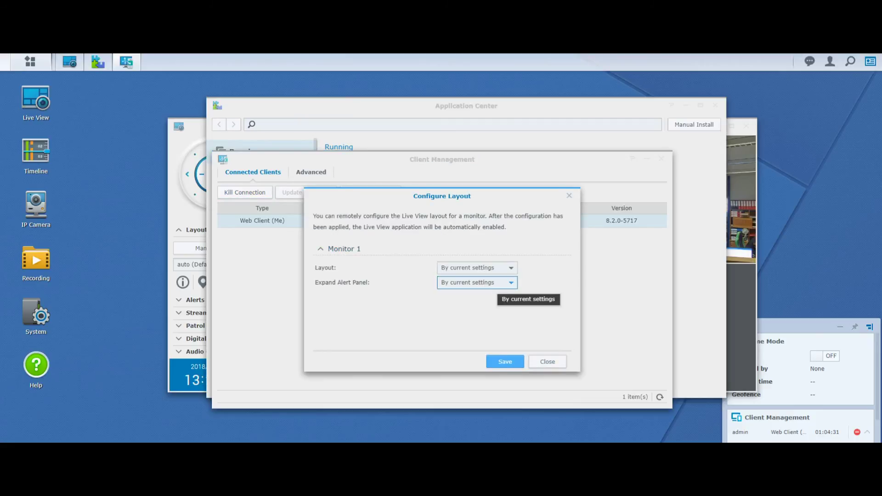
pyautogui.click(494, 283)
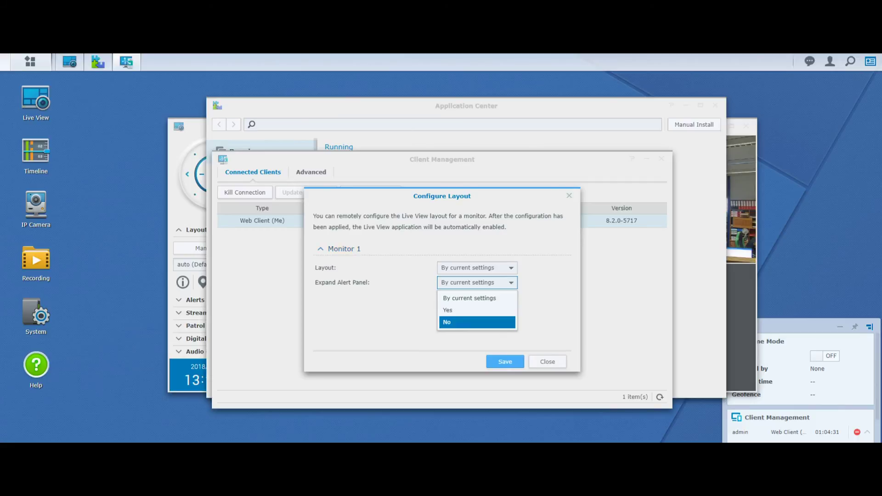
pyautogui.click(569, 195)
pyautogui.click(662, 159)
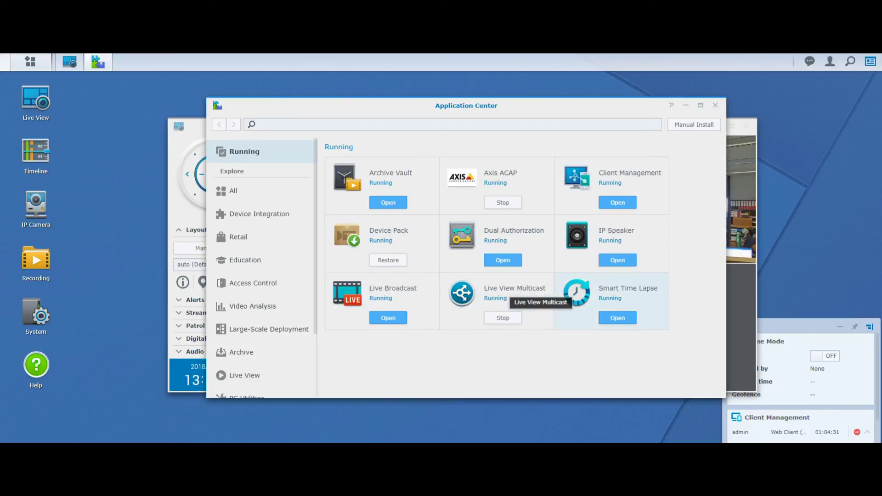
# Read the Live View Multicast description among the running applications and close Application Center.
pyautogui.click(535, 290)
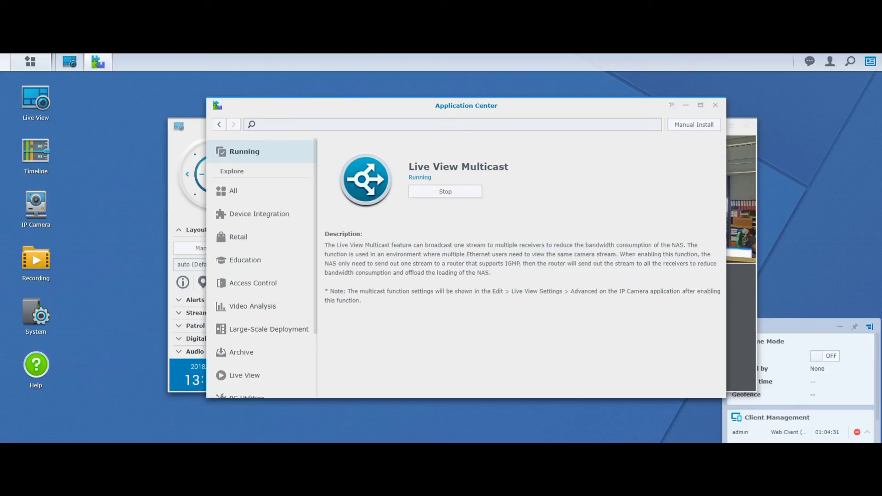
pyautogui.click(219, 124)
pyautogui.click(535, 291)
pyautogui.moveTo(466, 106); pyautogui.dragTo(353, 143)
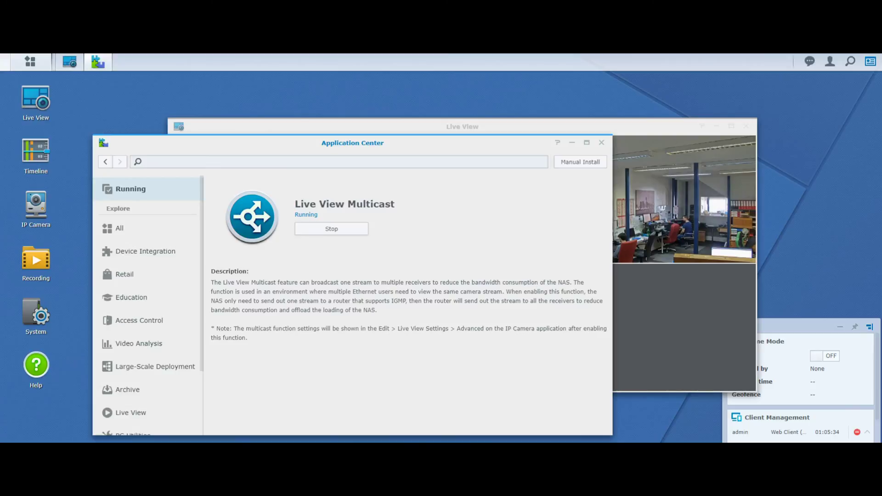
pyautogui.click(601, 143)
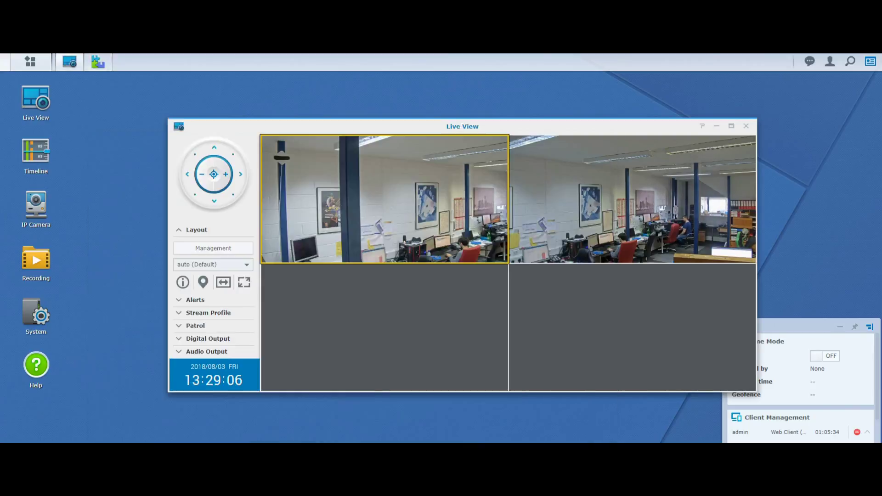
# Expand the first camera's on-screen controls in Live View and examine its Stream Profile options.
pyautogui.moveTo(376, 238)
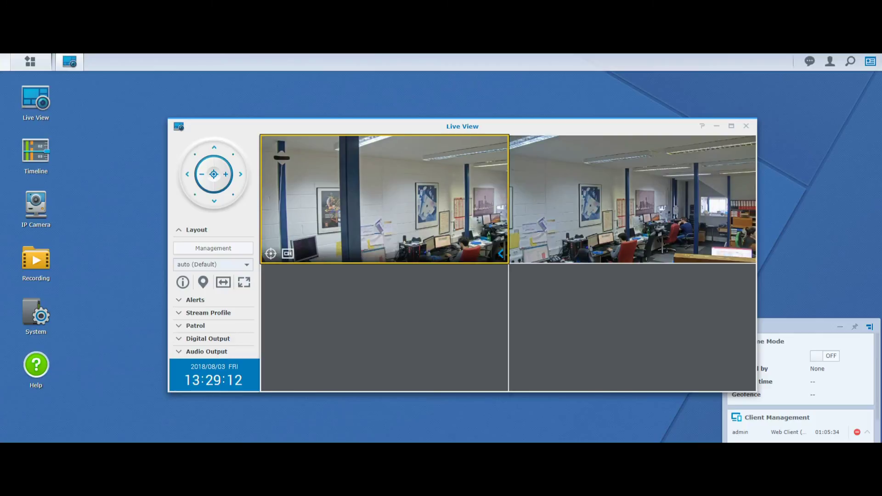
pyautogui.click(500, 253)
pyautogui.moveTo(411, 254)
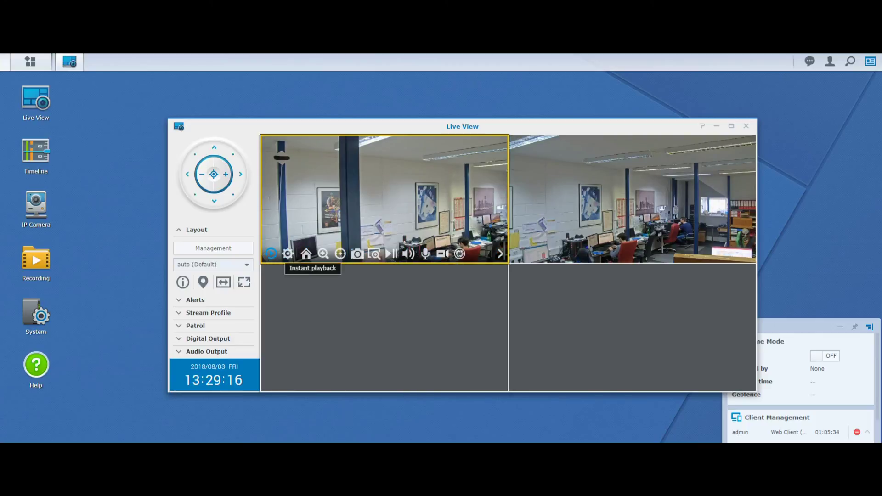
pyautogui.click(208, 312)
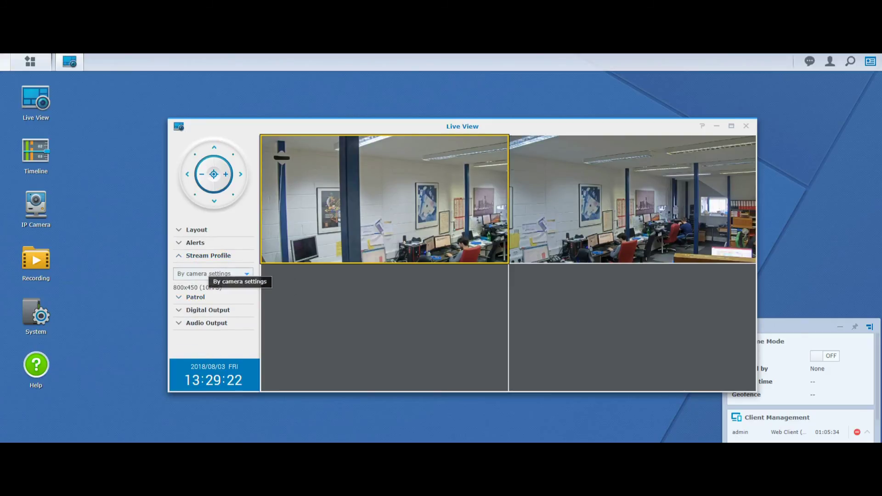
pyautogui.click(216, 274)
pyautogui.click(206, 272)
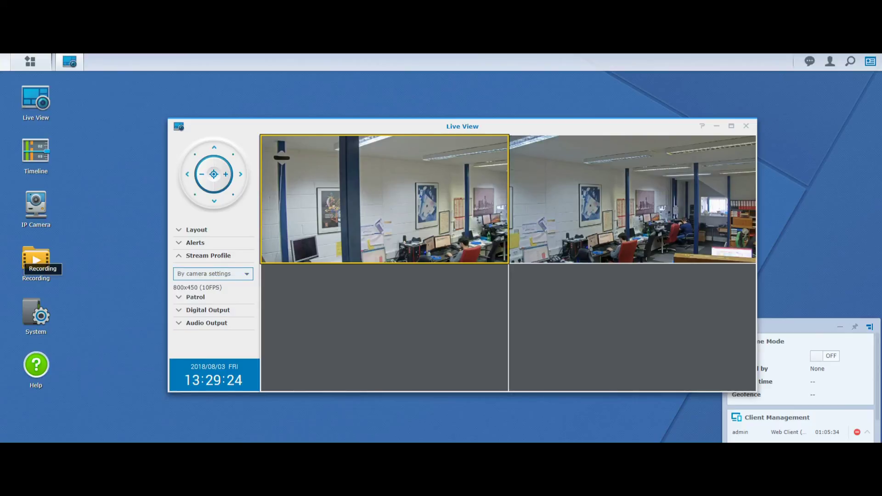
# Open IP Camera, examine the shared stream path of AXIS - Generic_AXIS with its RTSP address, and close the stream path dialog.
pyautogui.click(30, 202)
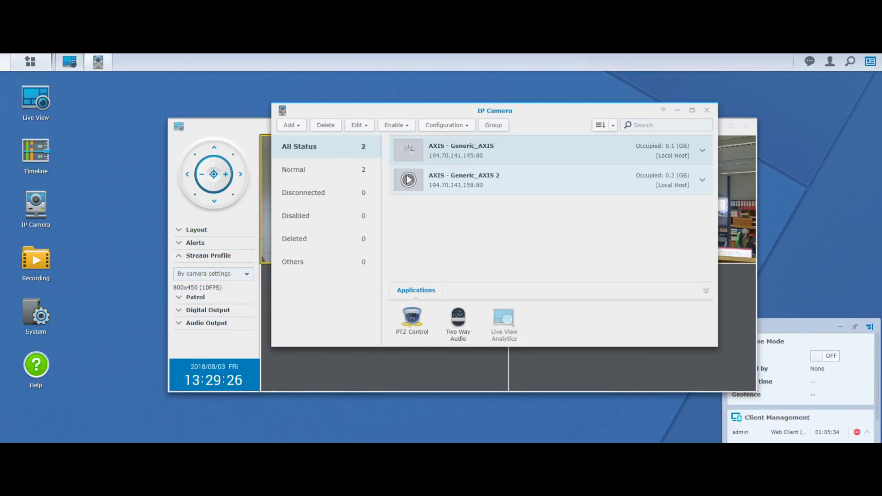
pyautogui.rightClick(467, 153)
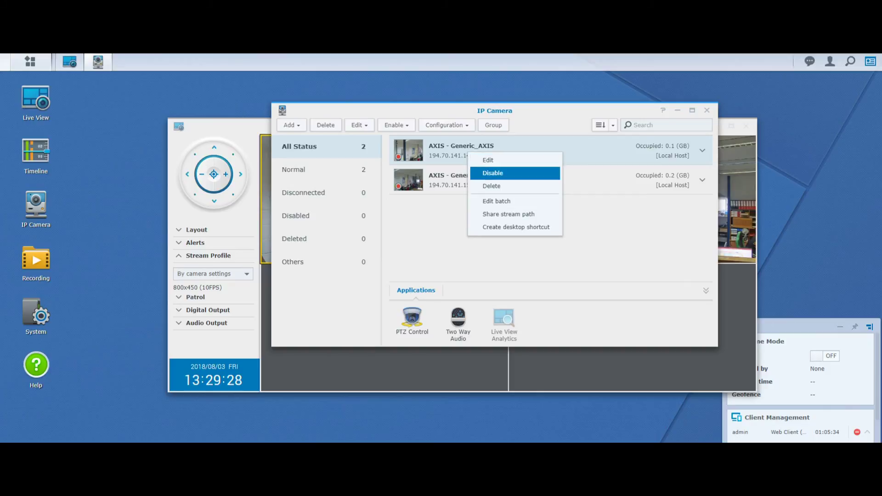
pyautogui.moveTo(408, 150)
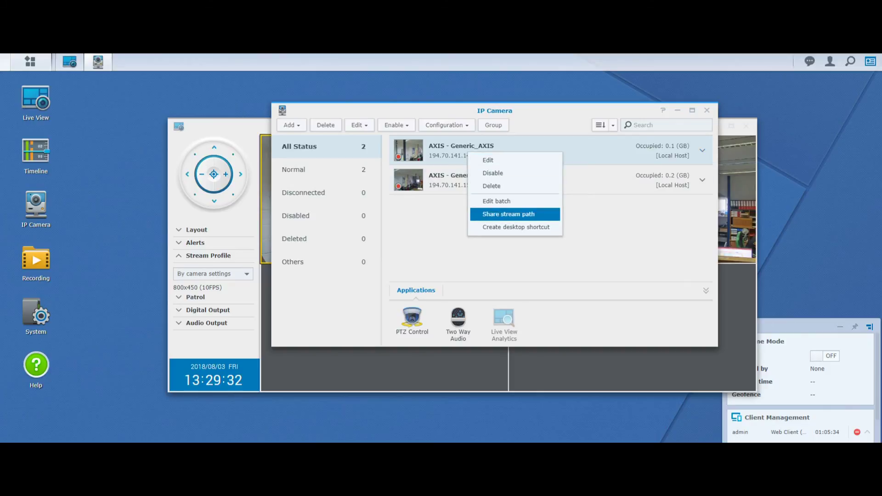
pyautogui.click(508, 214)
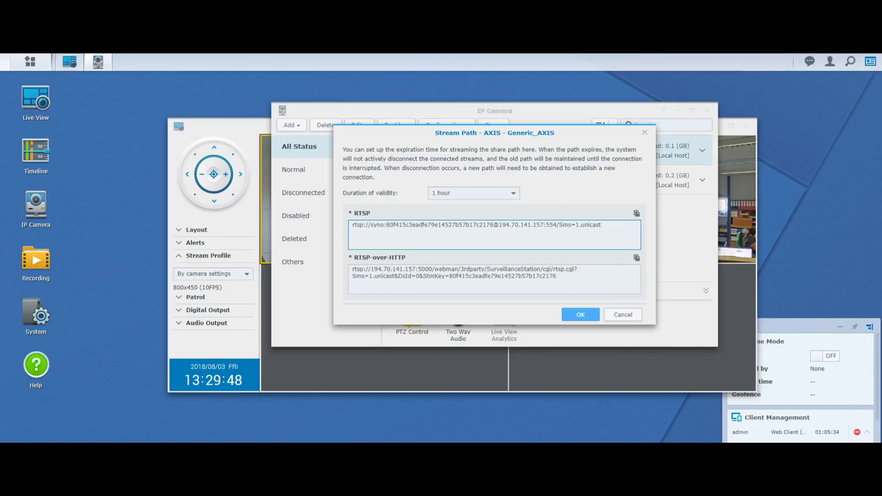
pyautogui.moveTo(601, 224); pyautogui.dragTo(544, 225)
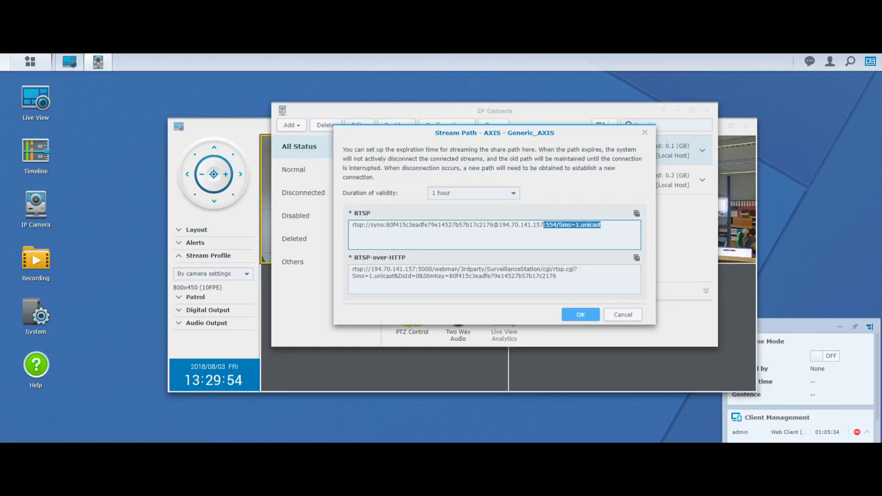
pyautogui.moveTo(494, 133); pyautogui.dragTo(284, 233)
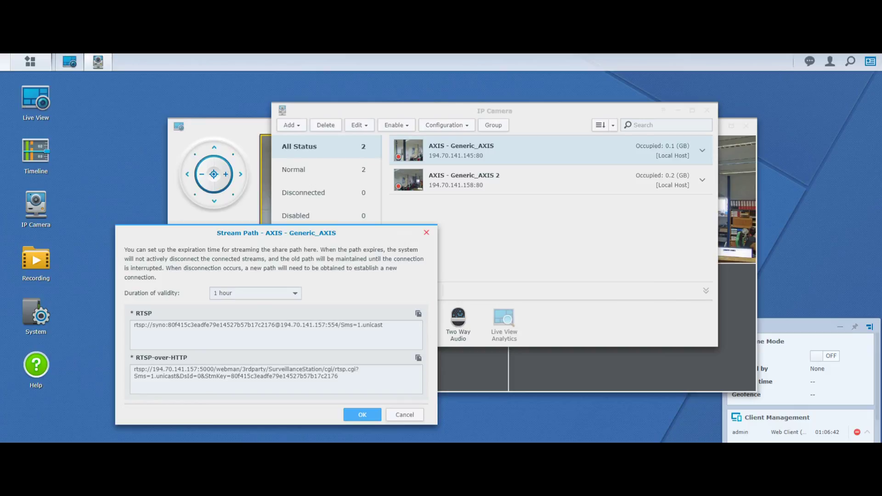
pyautogui.click(426, 232)
# Reopen the stream path of AXIS - Generic_AXIS, select the full RTSP-over-HTTP address, and try opening it in the web browser.
pyautogui.rightClick(594, 152)
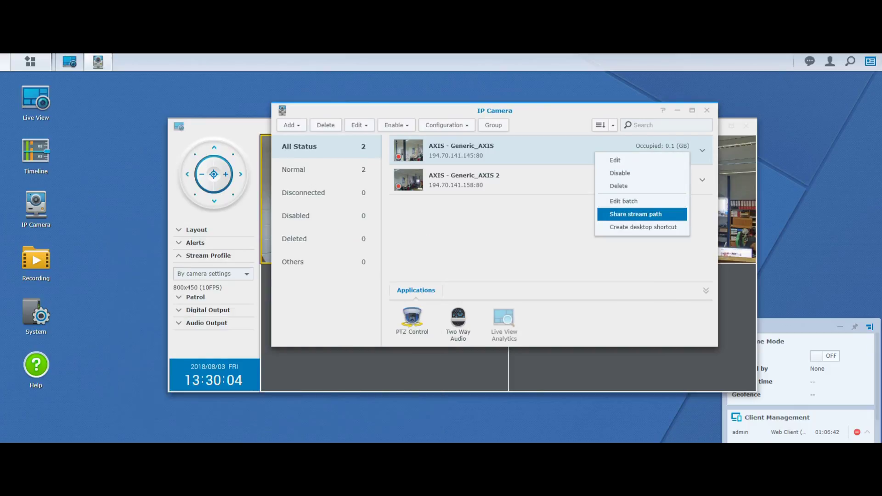
pyautogui.click(636, 214)
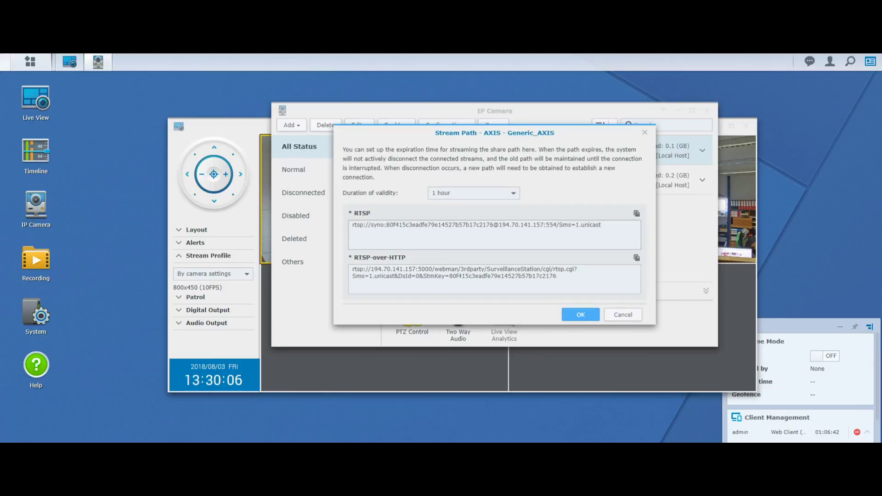
pyautogui.moveTo(601, 225); pyautogui.dragTo(352, 225)
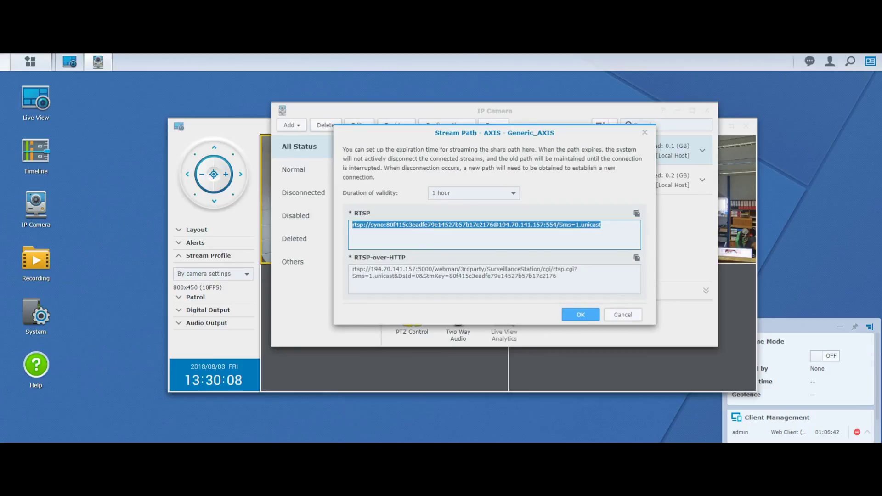
pyautogui.click(557, 277)
pyautogui.hotkey('ctrl', 'a')
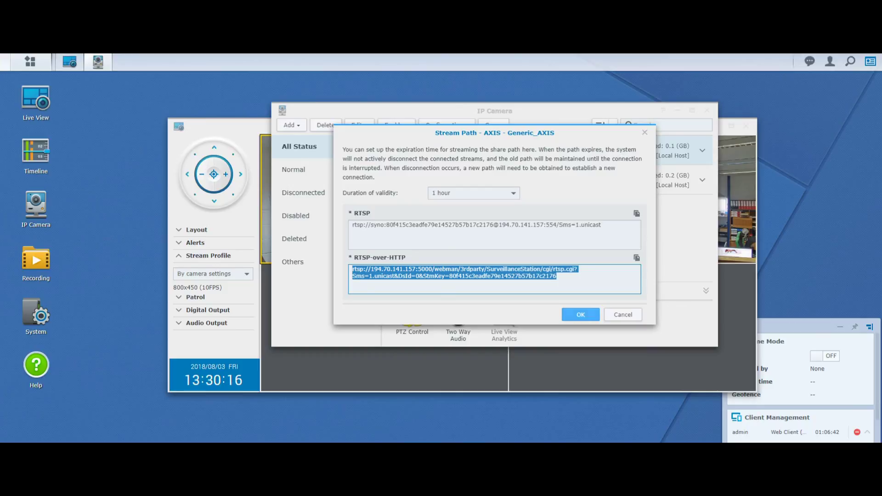
pyautogui.click(580, 314)
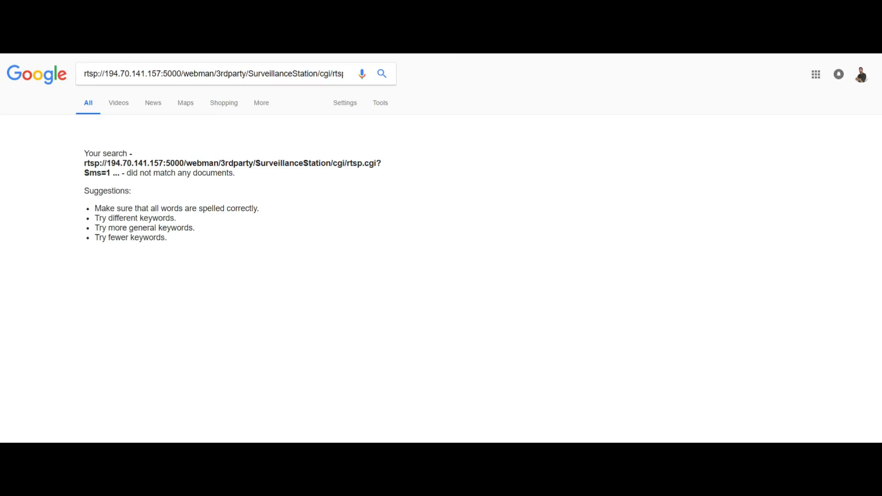
pyautogui.press('F5')
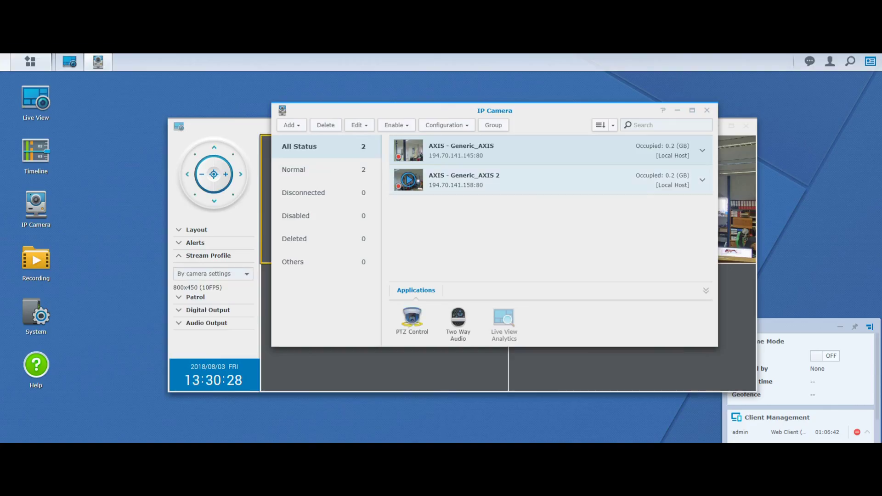
# Show the AXIS - Generic_AXIS stream path again, highlight its RTSP address, cancel the dialog, and close IP Camera.
pyautogui.rightClick(478, 153)
pyautogui.click(459, 225)
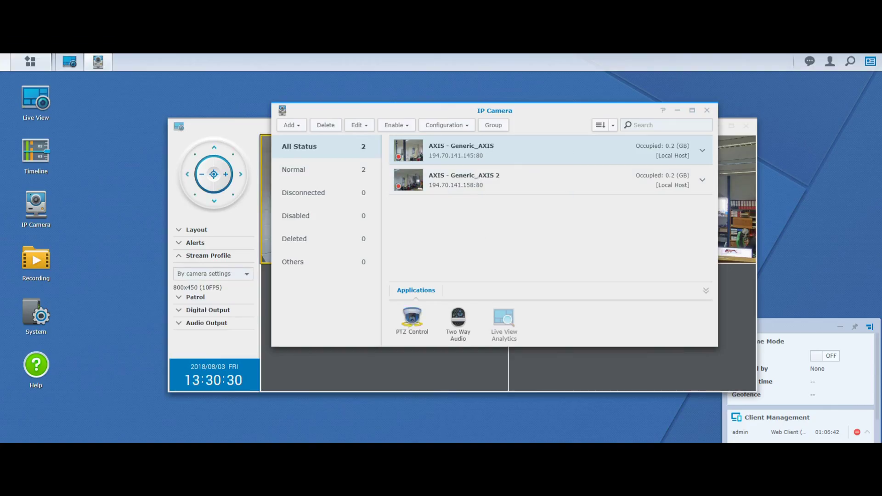
pyautogui.rightClick(653, 148)
pyautogui.click(680, 211)
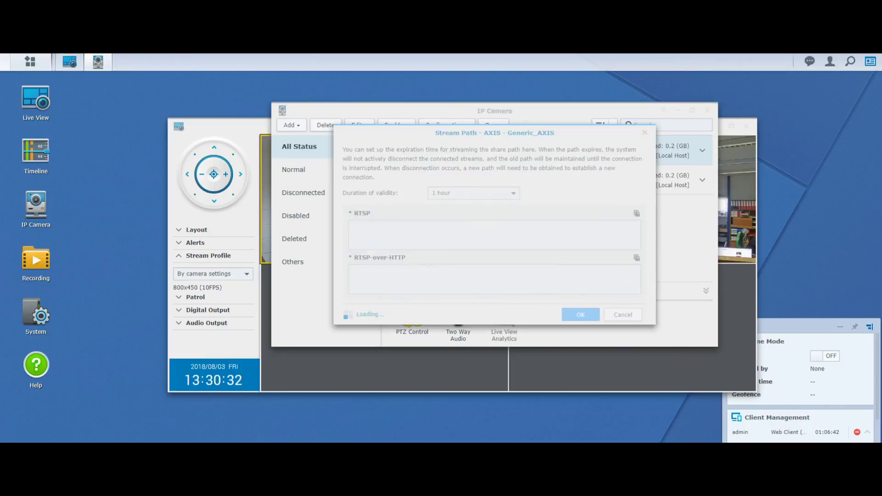
pyautogui.doubleClick(522, 225)
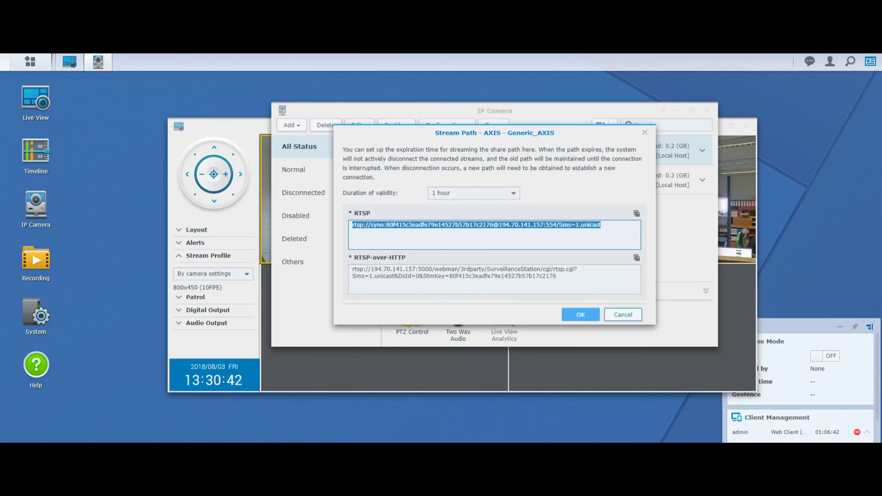
pyautogui.click(623, 315)
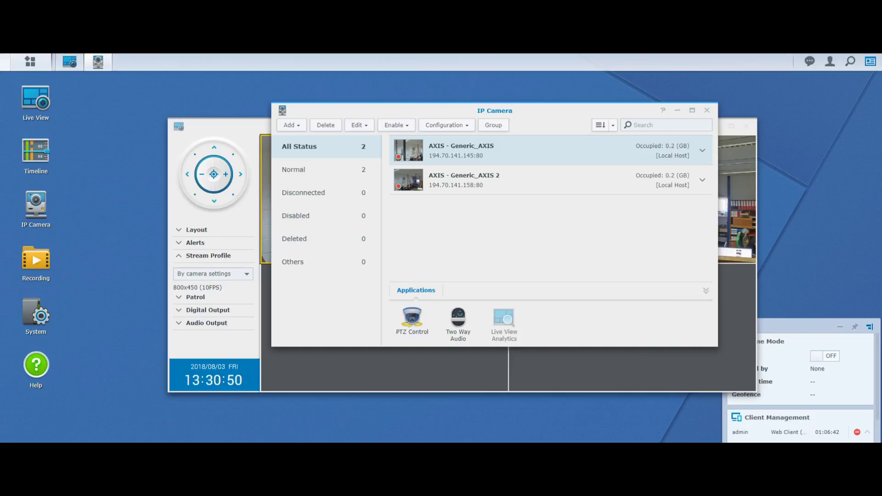
pyautogui.click(706, 111)
# Open E-Map, examine the options for adding an e-map, and close it without adding one.
pyautogui.click(30, 62)
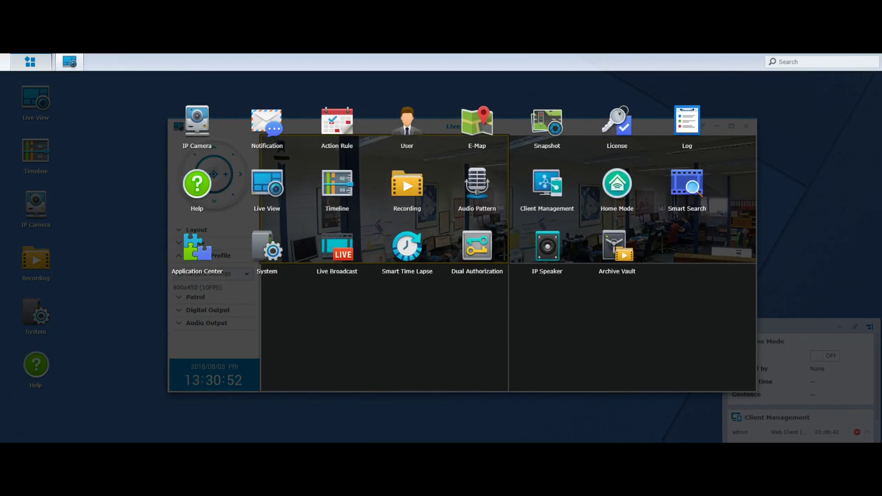
pyautogui.click(476, 122)
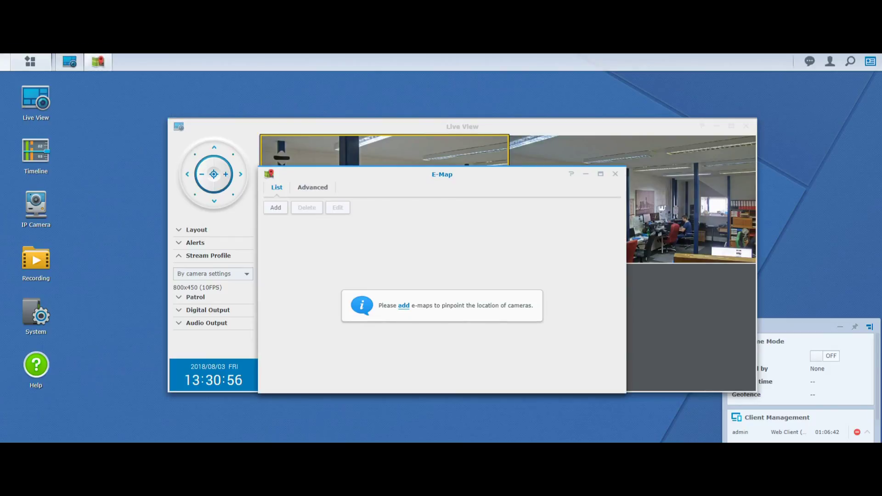
pyautogui.click(276, 208)
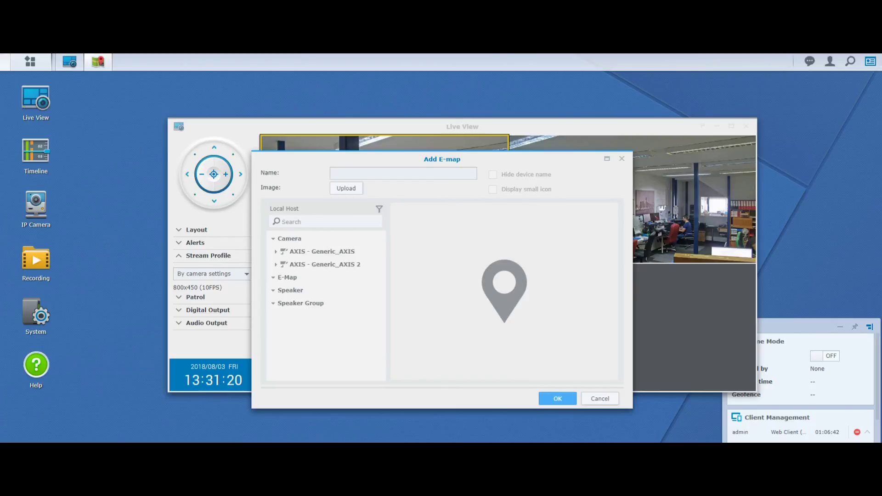
pyautogui.click(621, 158)
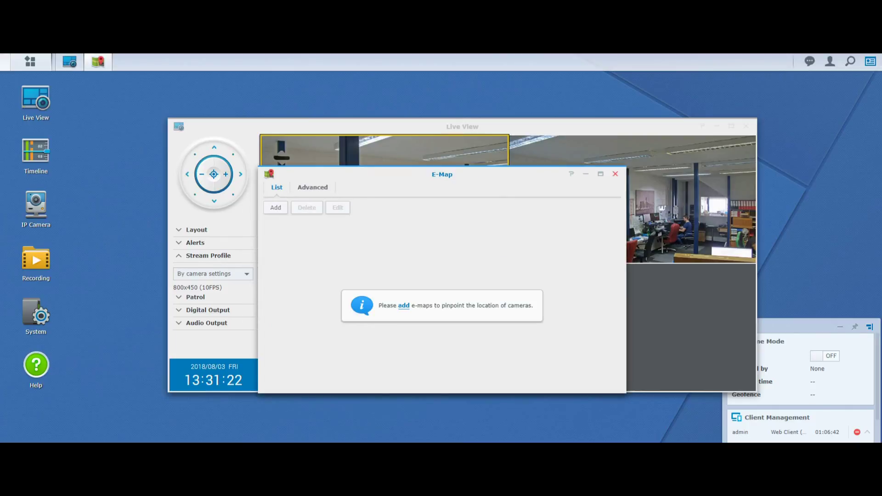
pyautogui.click(615, 174)
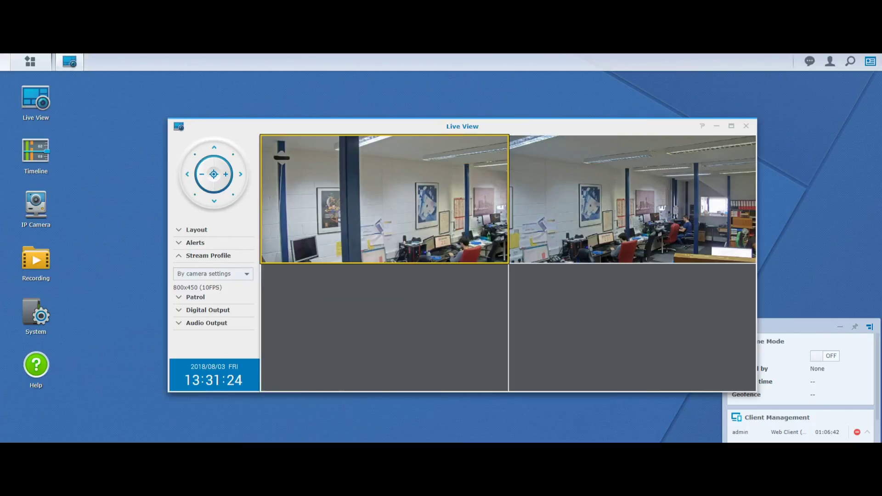
pyautogui.moveTo(404, 126); pyautogui.dragTo(395, 123)
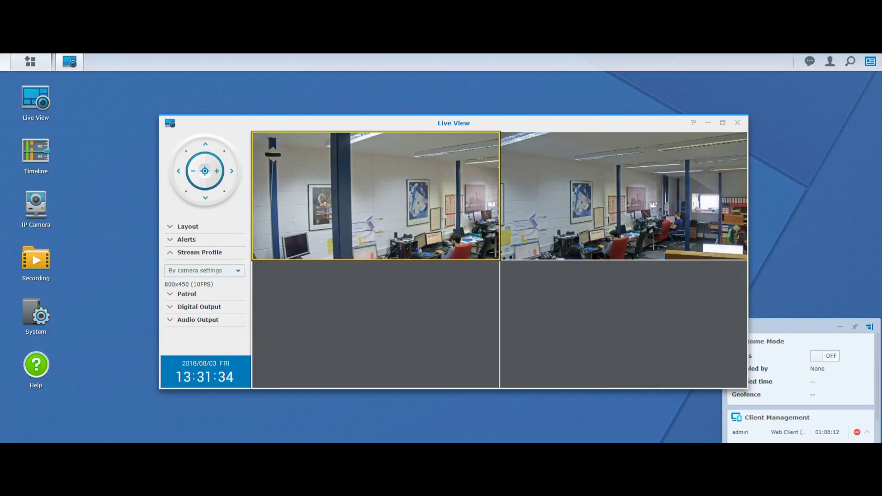
pyautogui.moveTo(376, 196)
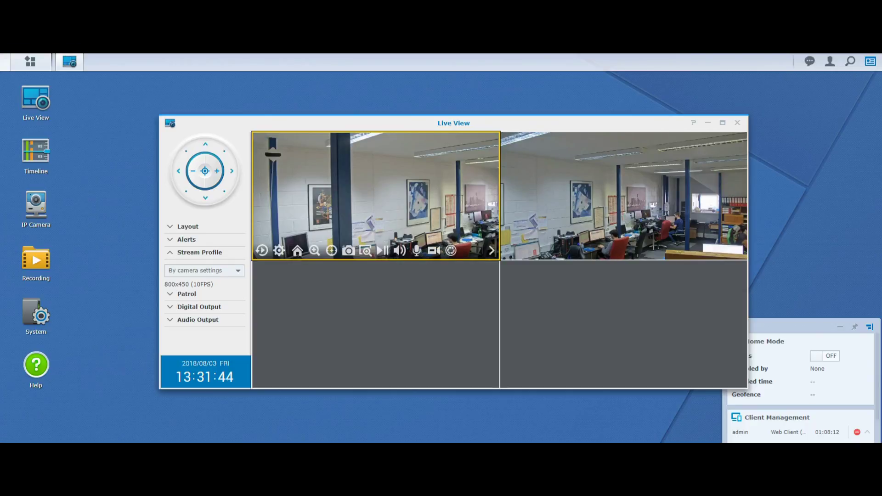
pyautogui.moveTo(414, 123); pyautogui.dragTo(406, 120)
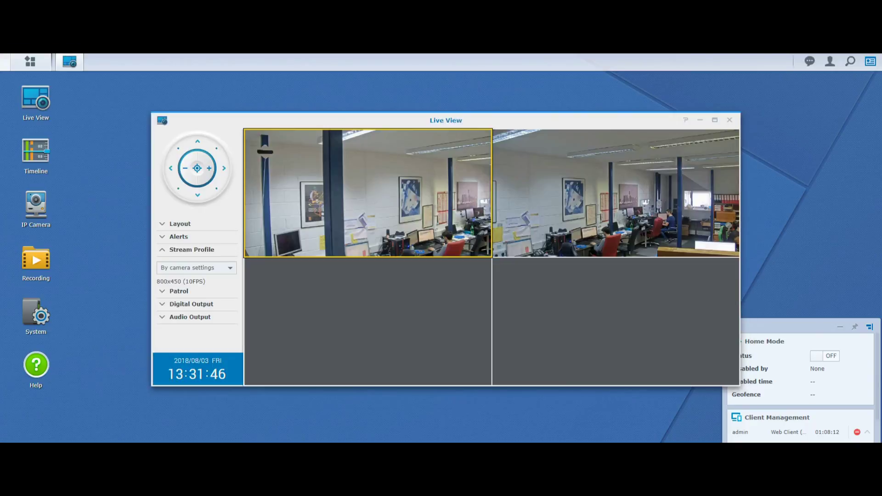